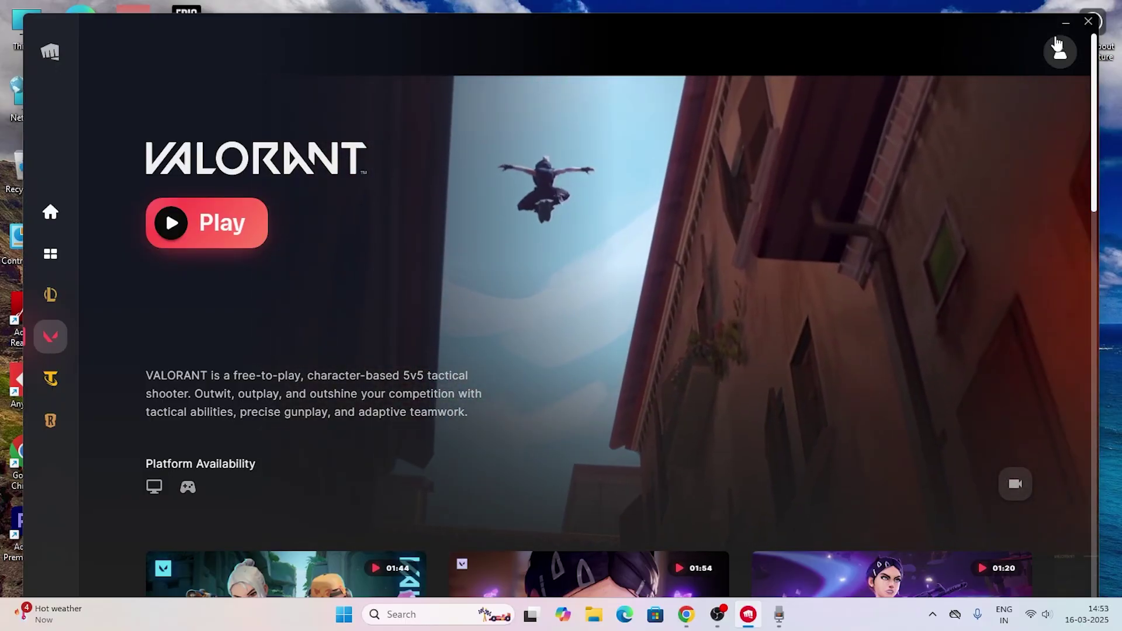
View the image hq720 (3) from the Downloads folder at 200% zoom, and close it together with the folder window
left_click(1065, 23)
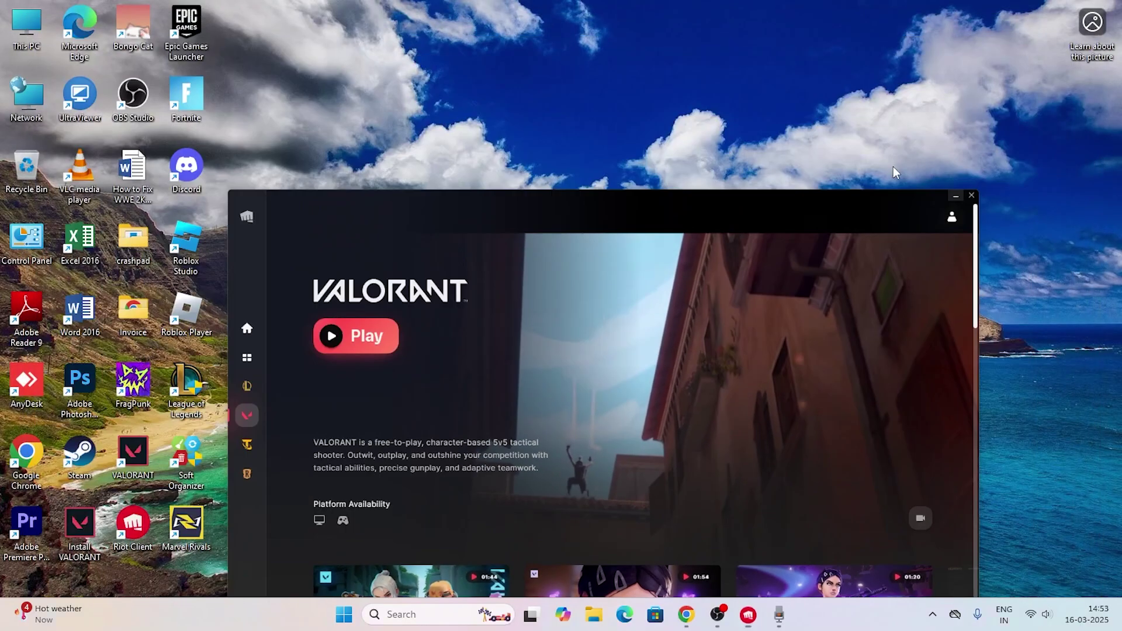
left_click(594, 614)
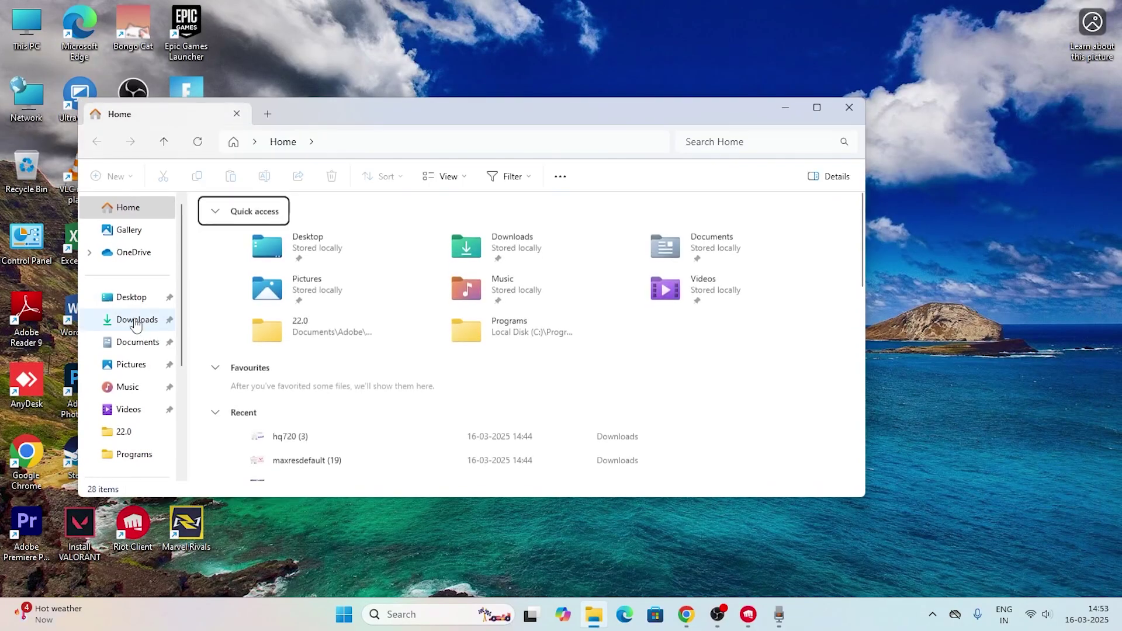
left_click(137, 319)
left_click(310, 230)
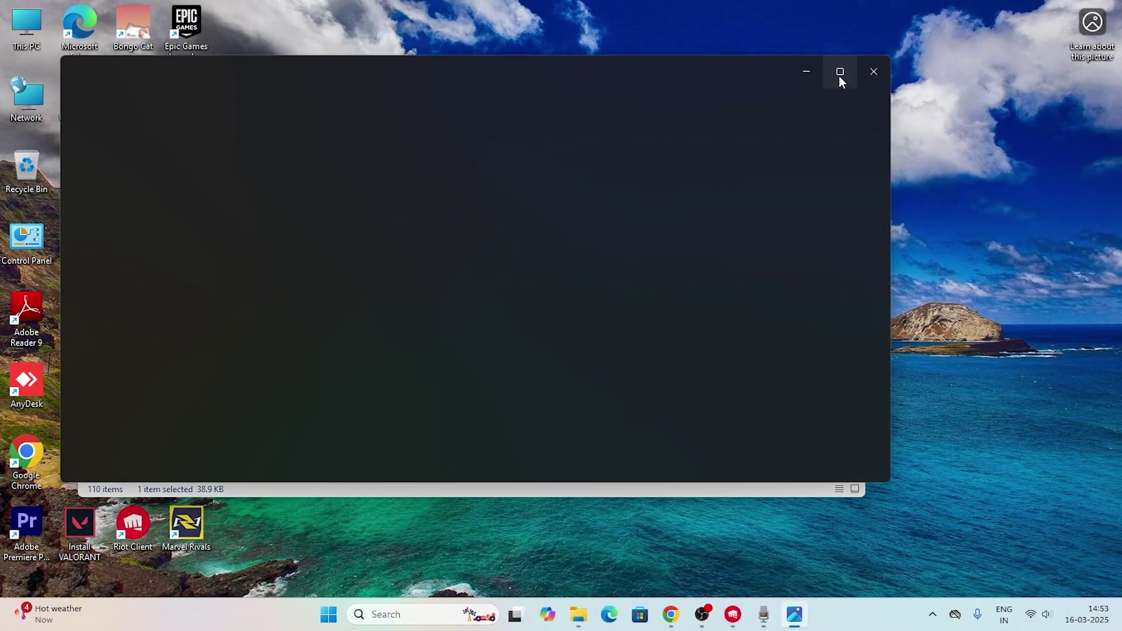
left_click(839, 73)
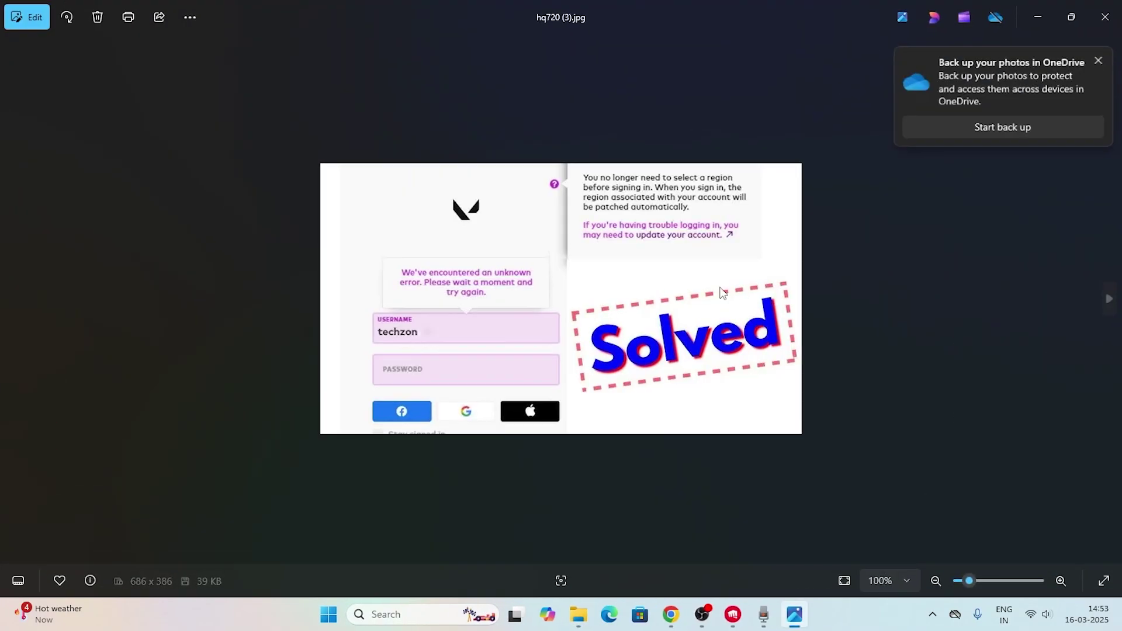
left_click_drag(969, 580, 979, 579)
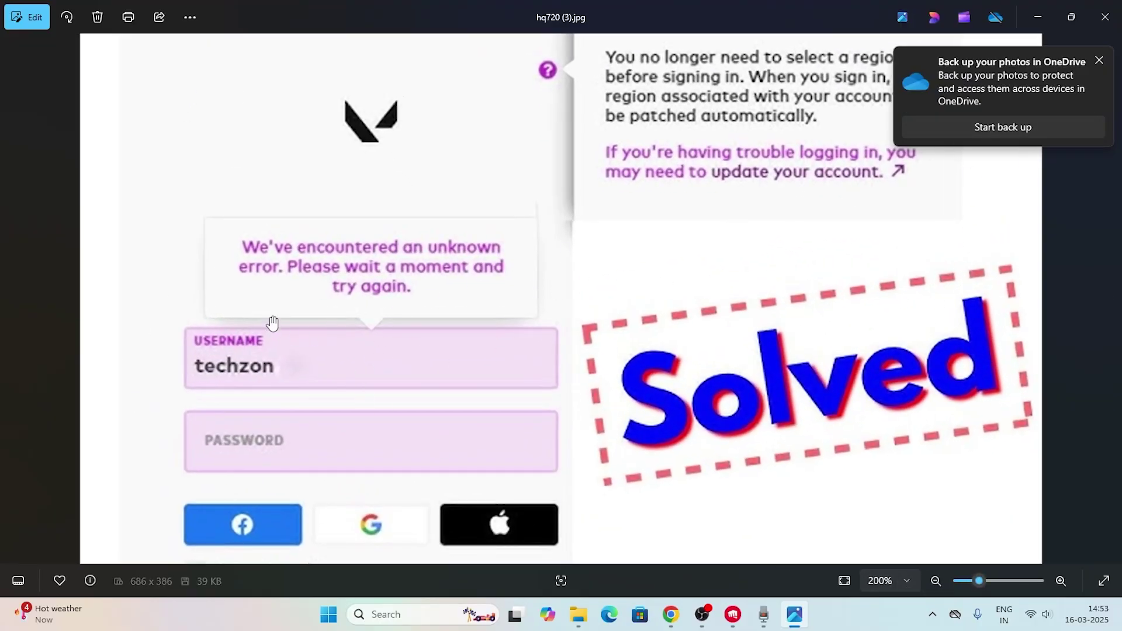
left_click(1105, 17)
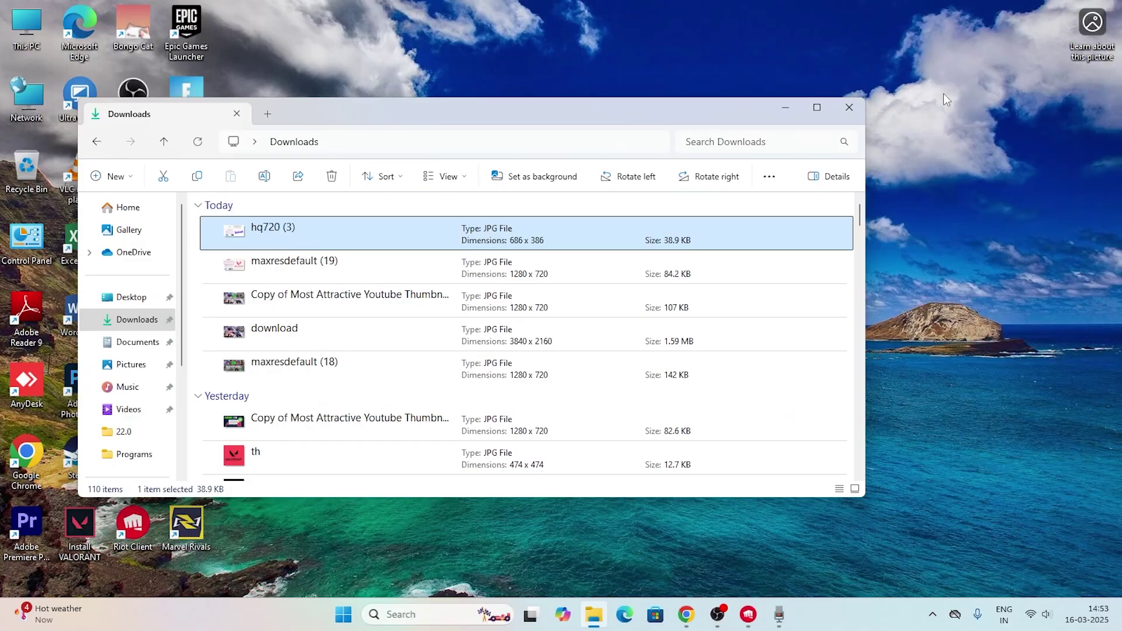
left_click(849, 108)
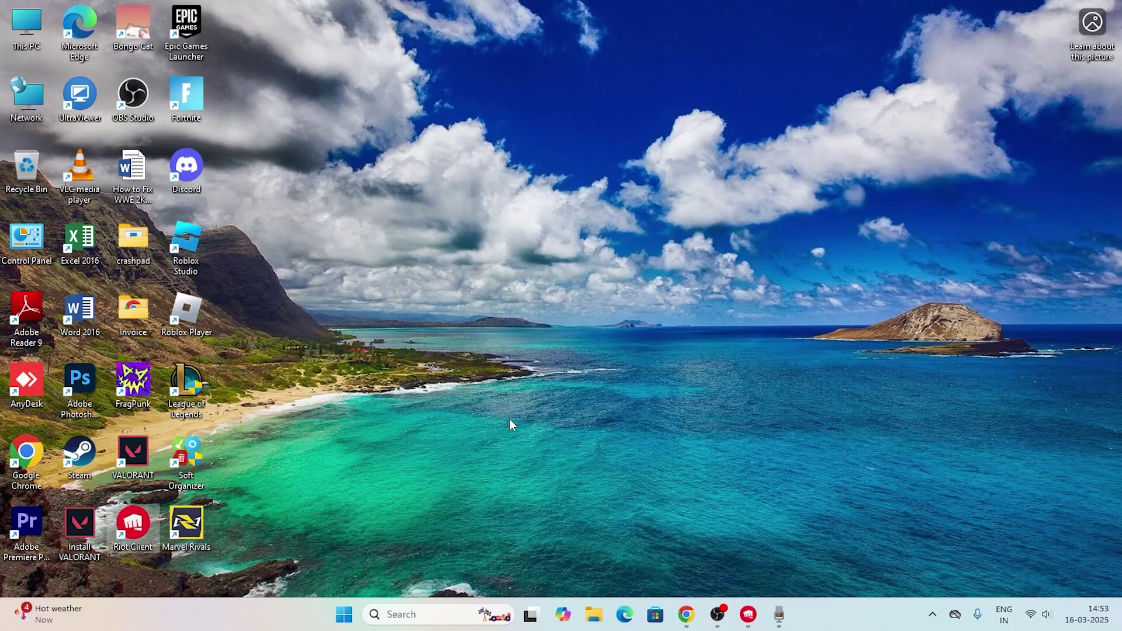
Open the network adapter settings through the Network and Sharing Centre in Control Panel
left_click(409, 614)
type("con")
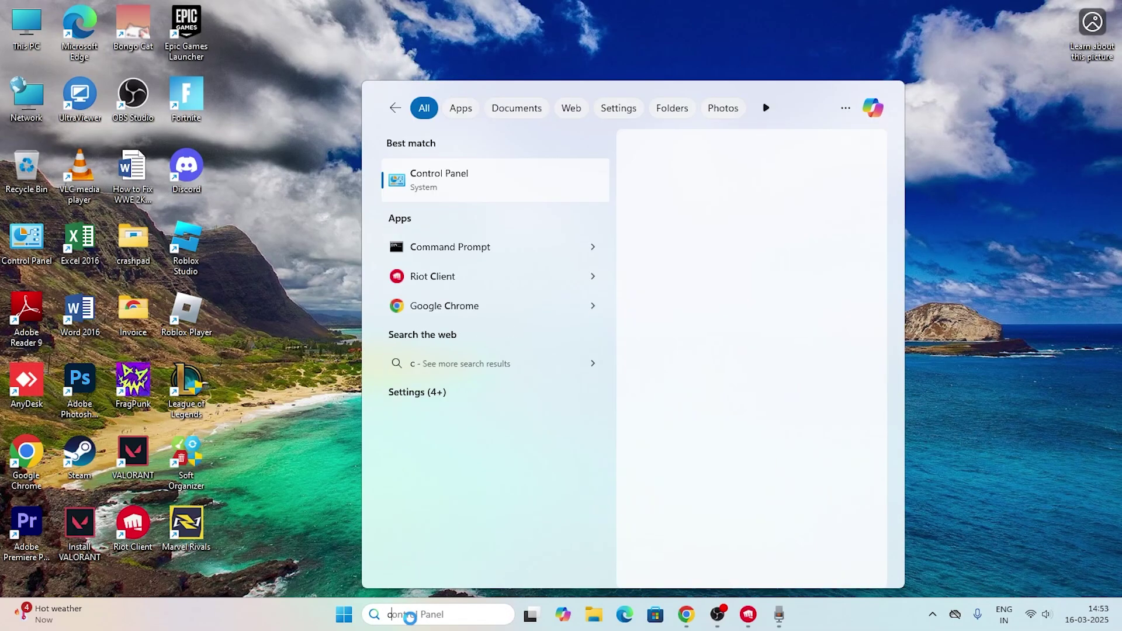
type("trol")
left_click(439, 183)
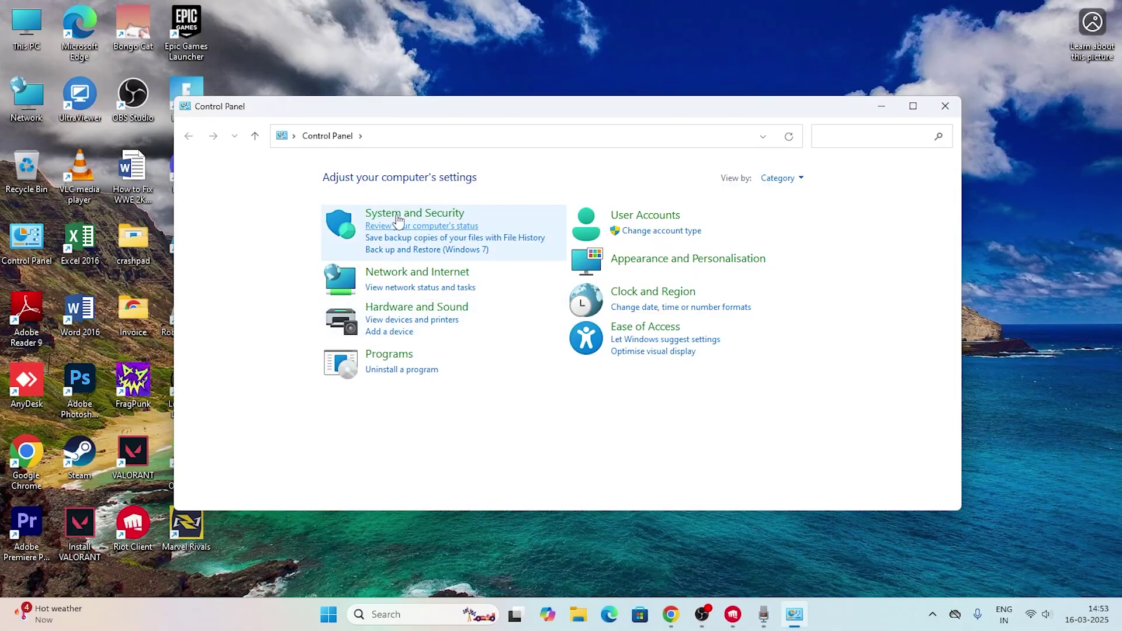
left_click(406, 273)
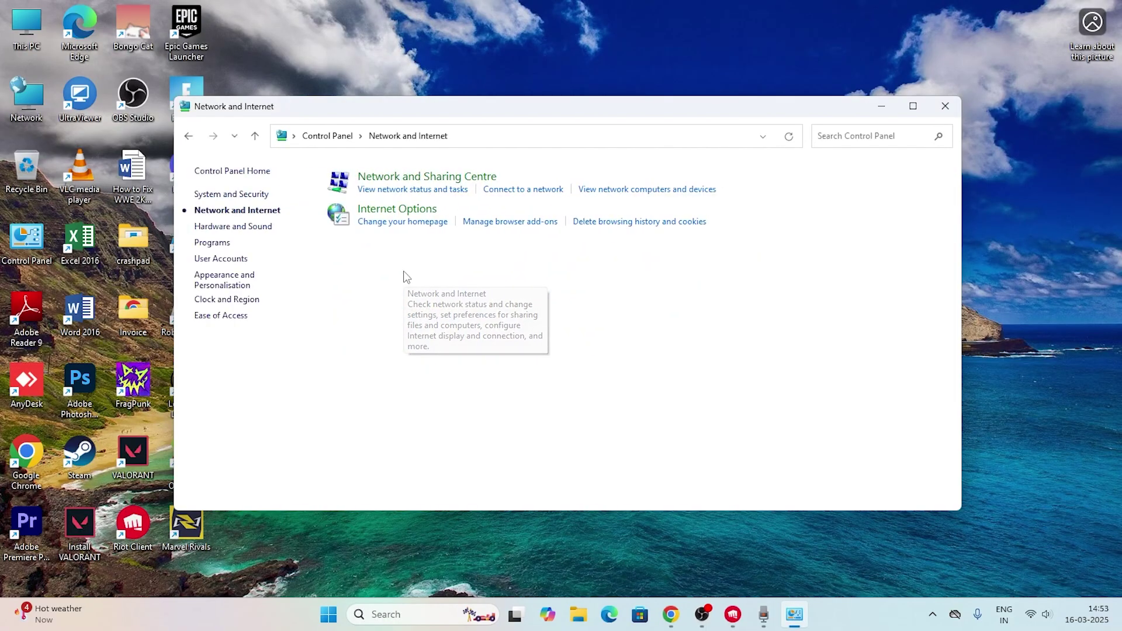
left_click(407, 177)
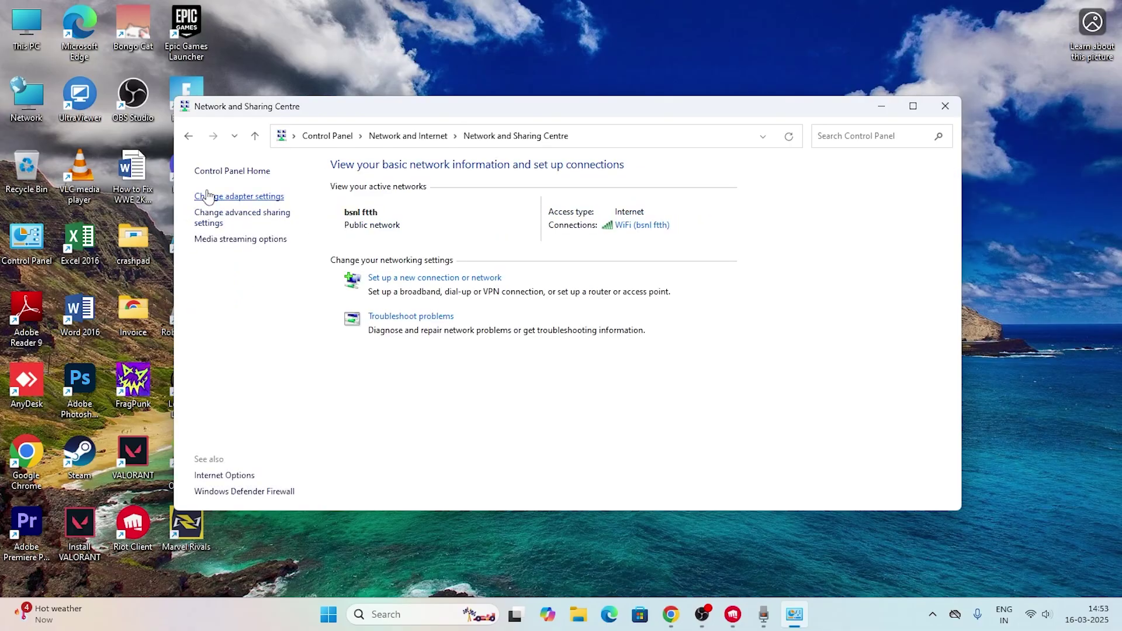
left_click(229, 198)
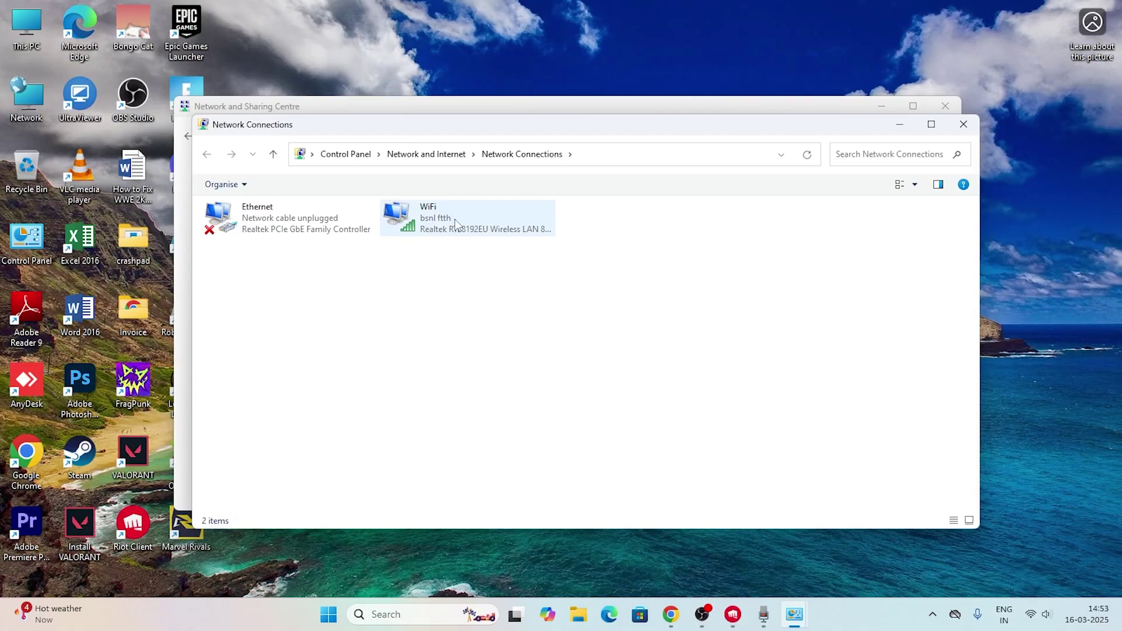
Open the Internet Protocol Version 4 (TCP/IPv4) properties of the WiFi connection
left_click(444, 230)
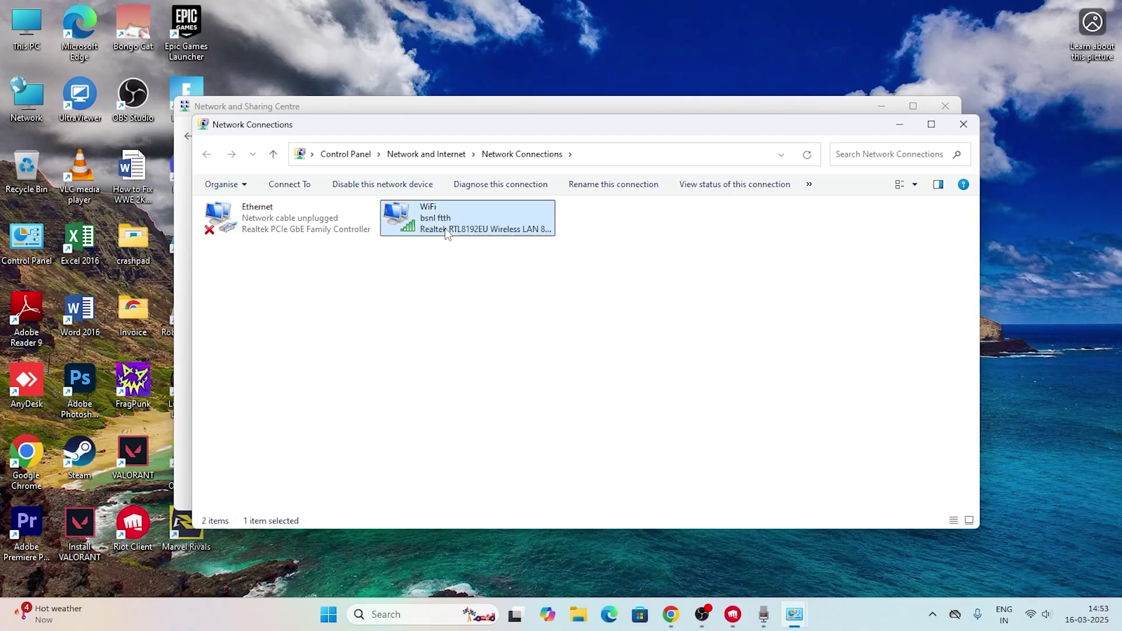
right_click(444, 229)
left_click(483, 377)
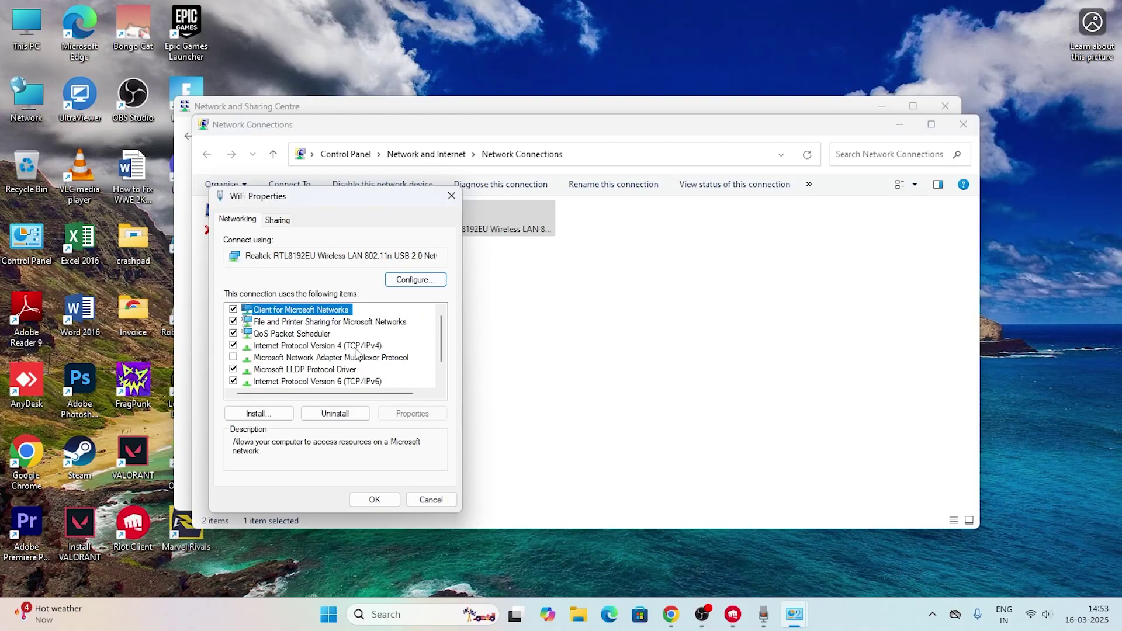
left_click(360, 349)
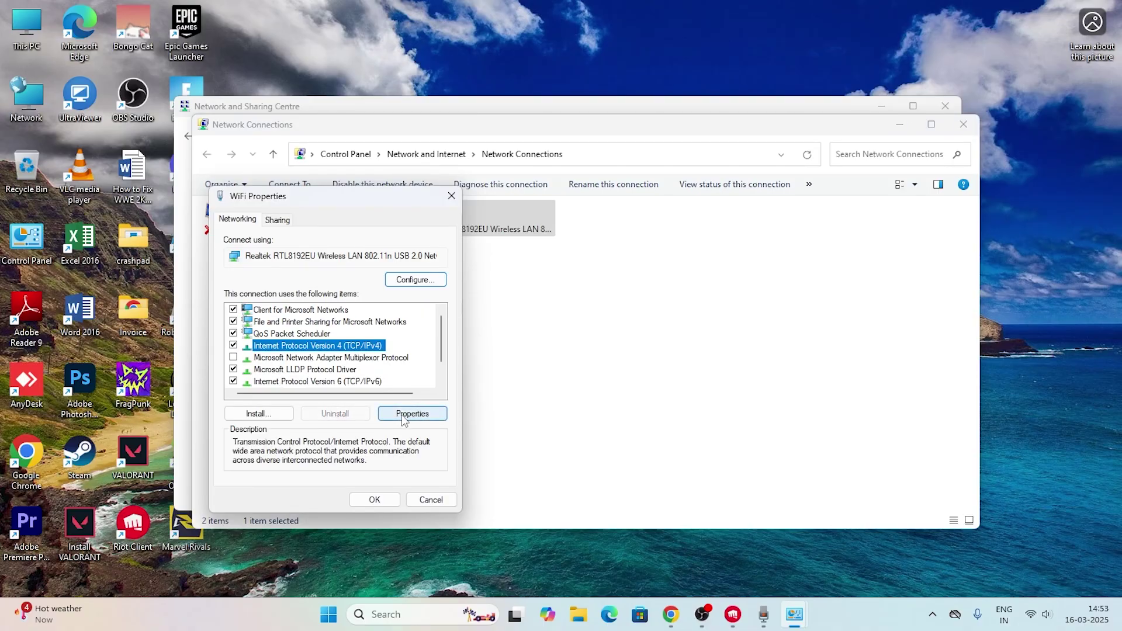
left_click(403, 415)
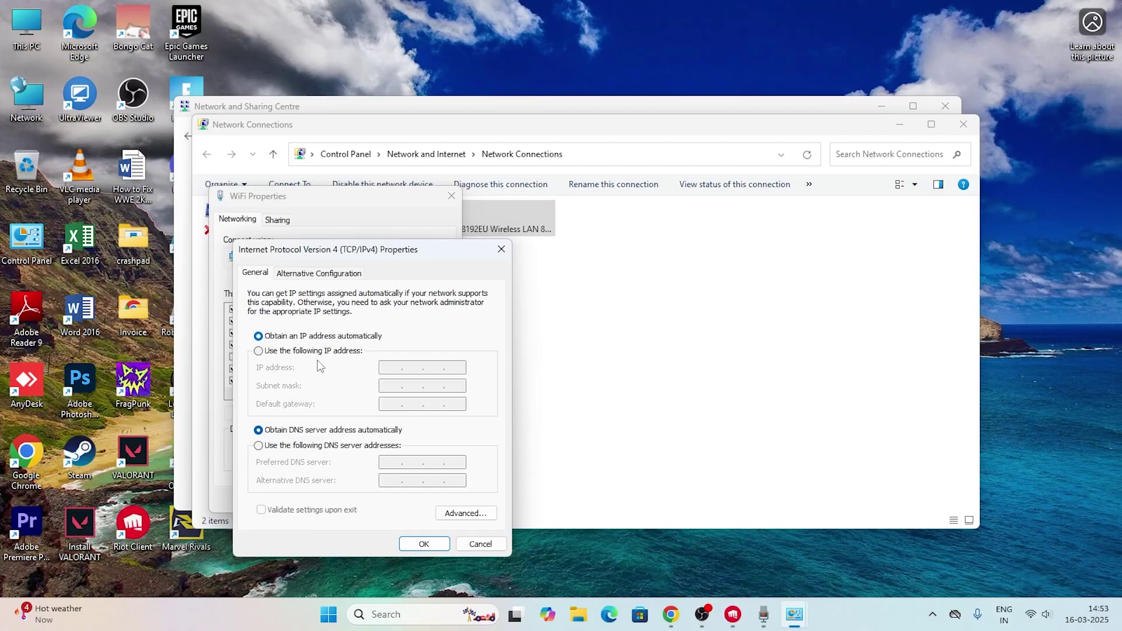
Set the preferred DNS server to 1.1.1.1 and the alternative to 1.0.0.1, and close the network windows
left_click(258, 445)
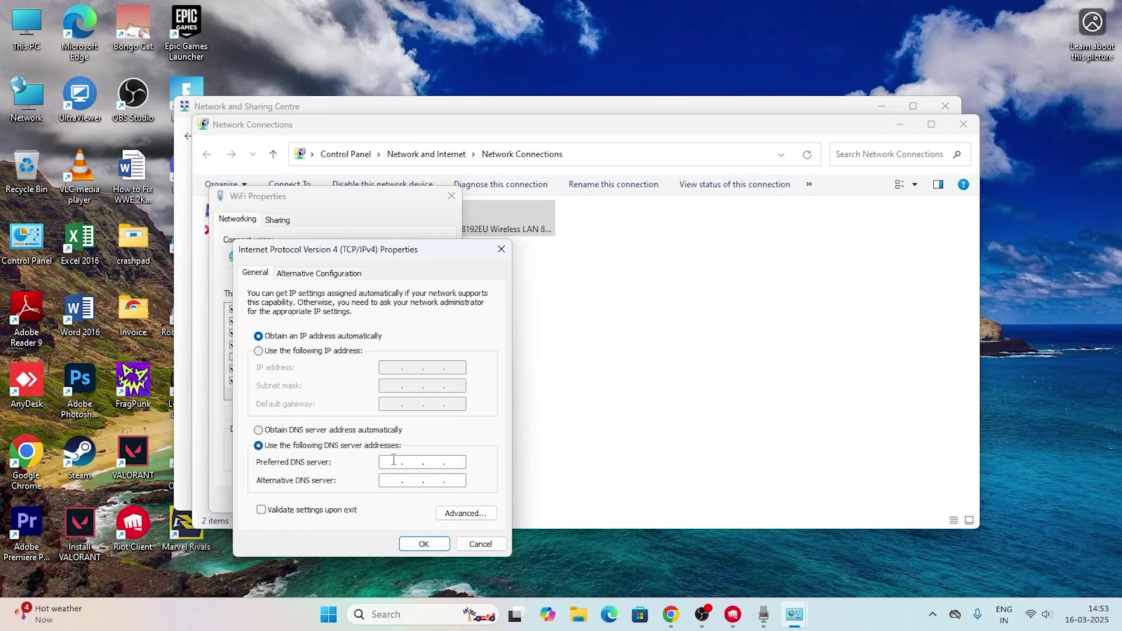
left_click(406, 462)
type("1.1.1.1")
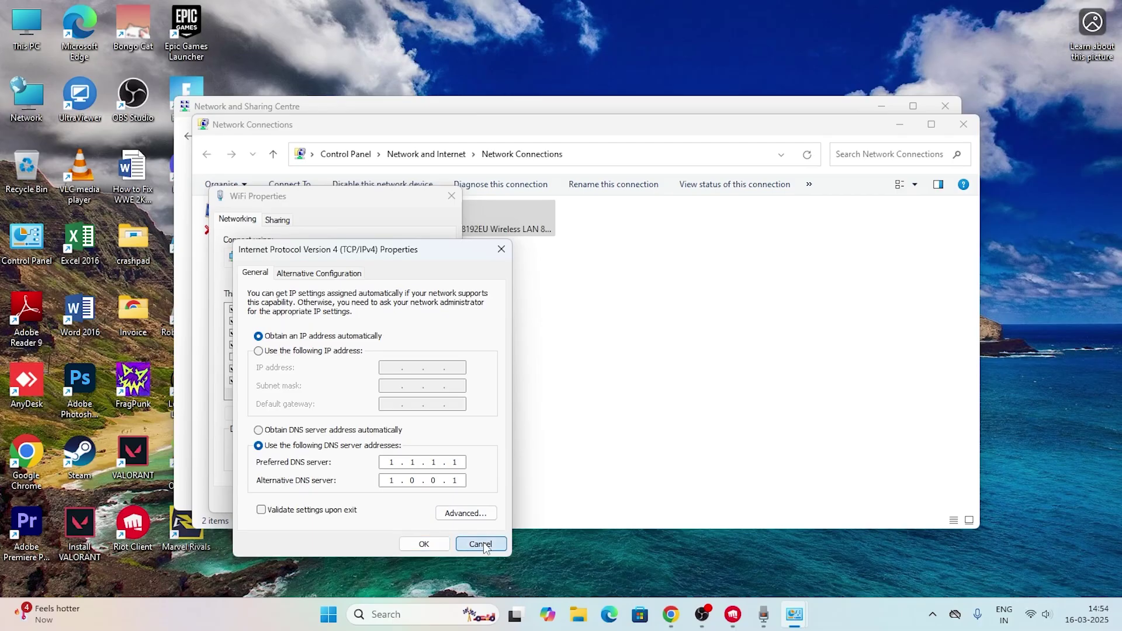
left_click(424, 543)
left_click(451, 195)
left_click(963, 124)
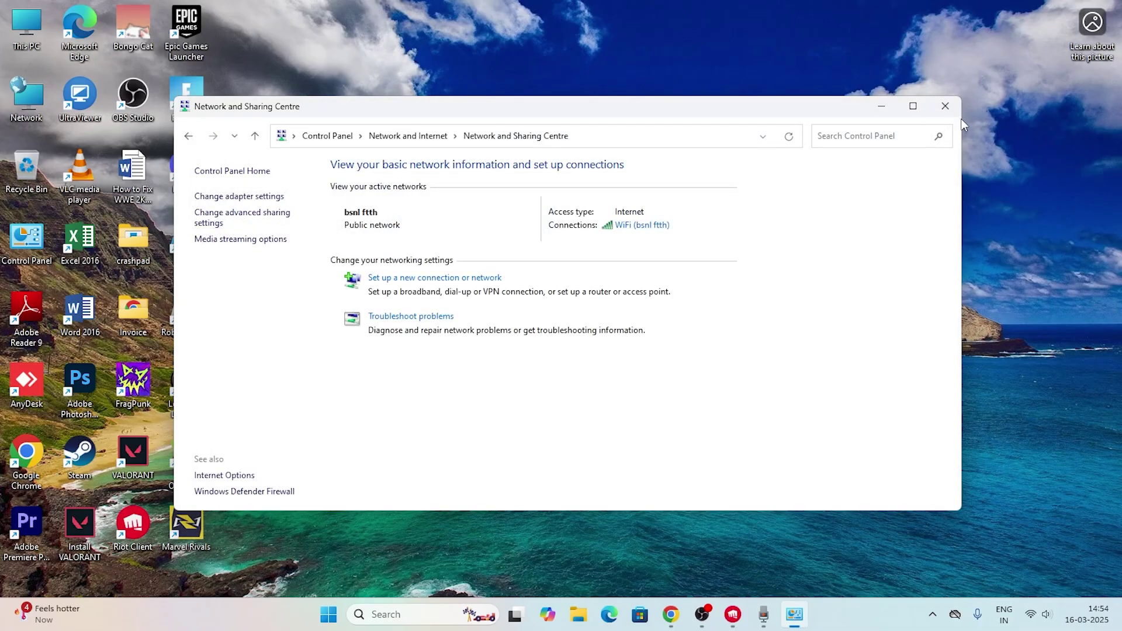
left_click(946, 106)
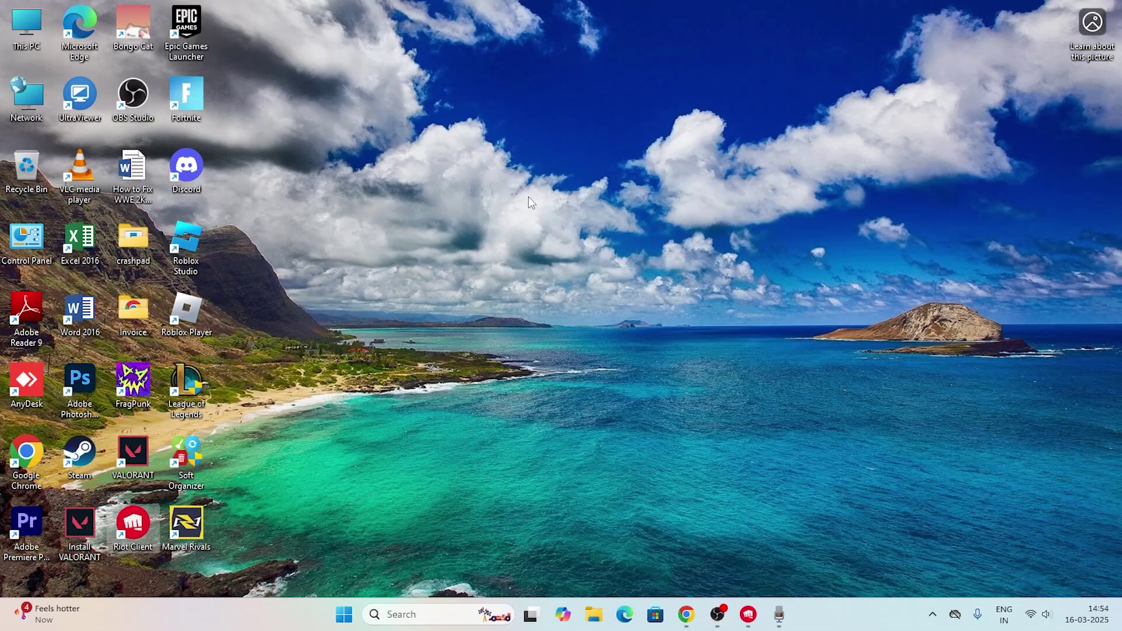
left_click(409, 613)
type("run")
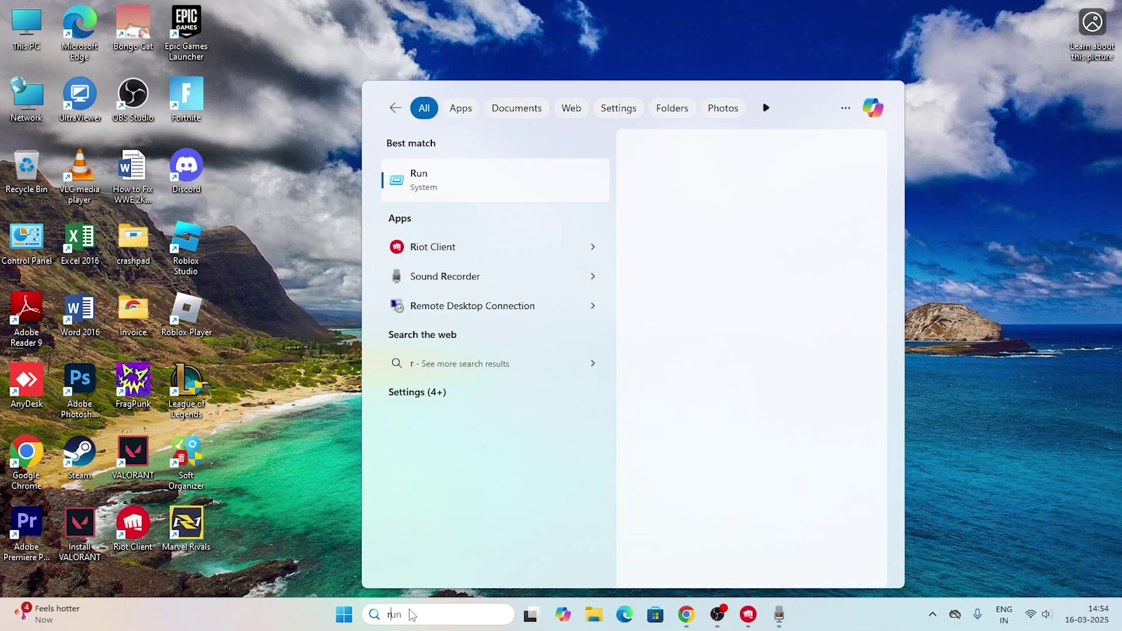
left_click(427, 195)
left_click(278, 460)
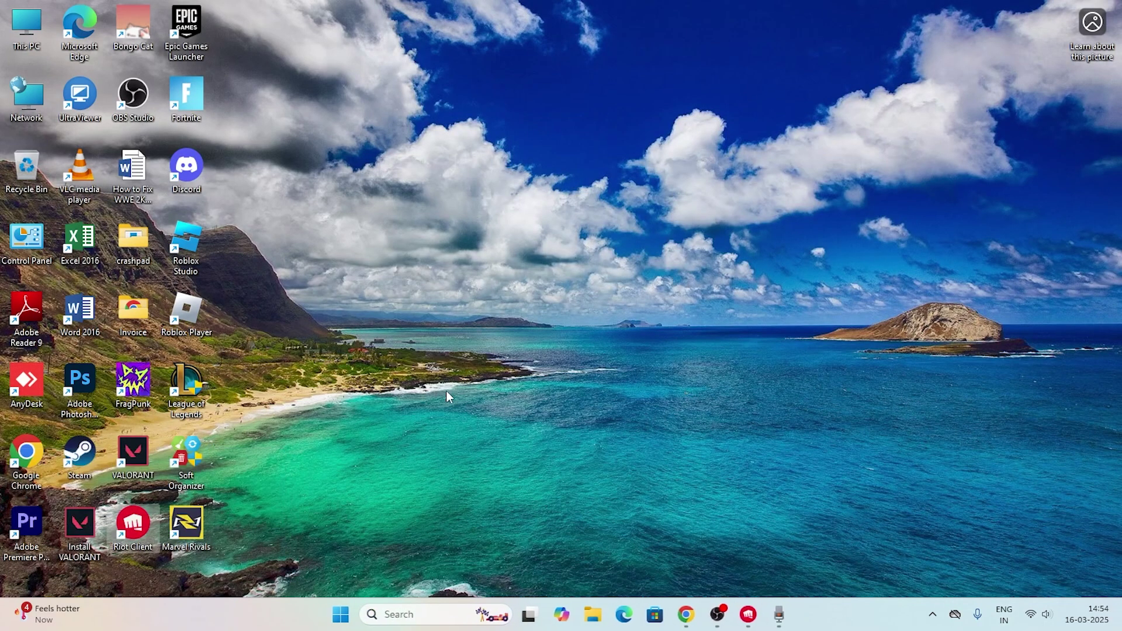
Open the %localappdata% folder through the Run dialog
key("super+r")
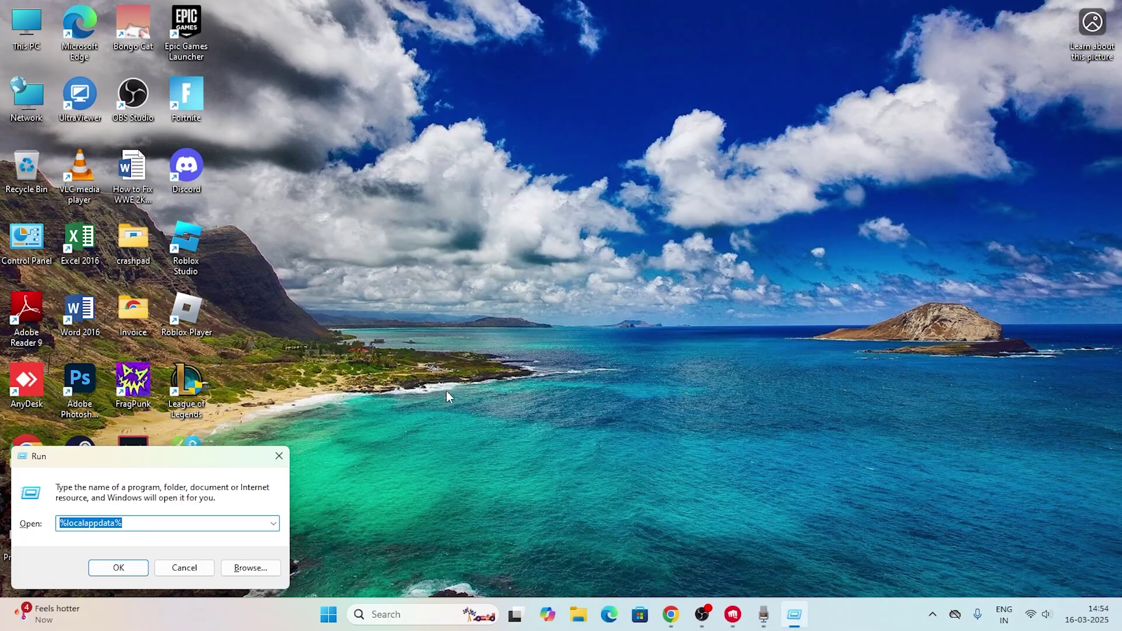
left_click_drag(181, 463, 504, 201)
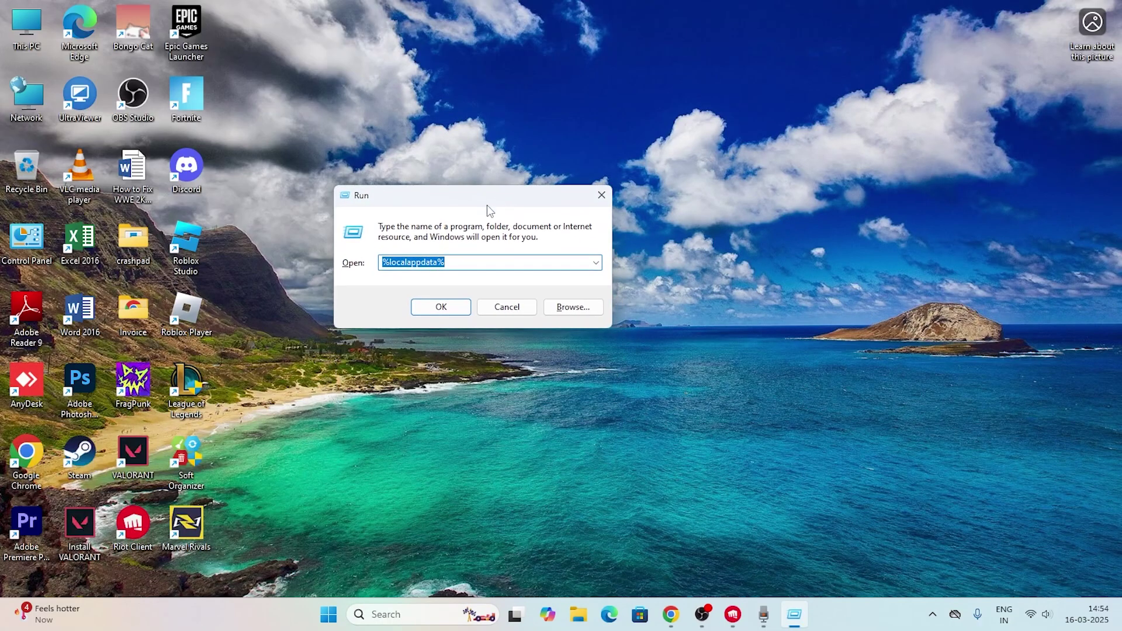
left_click(417, 267)
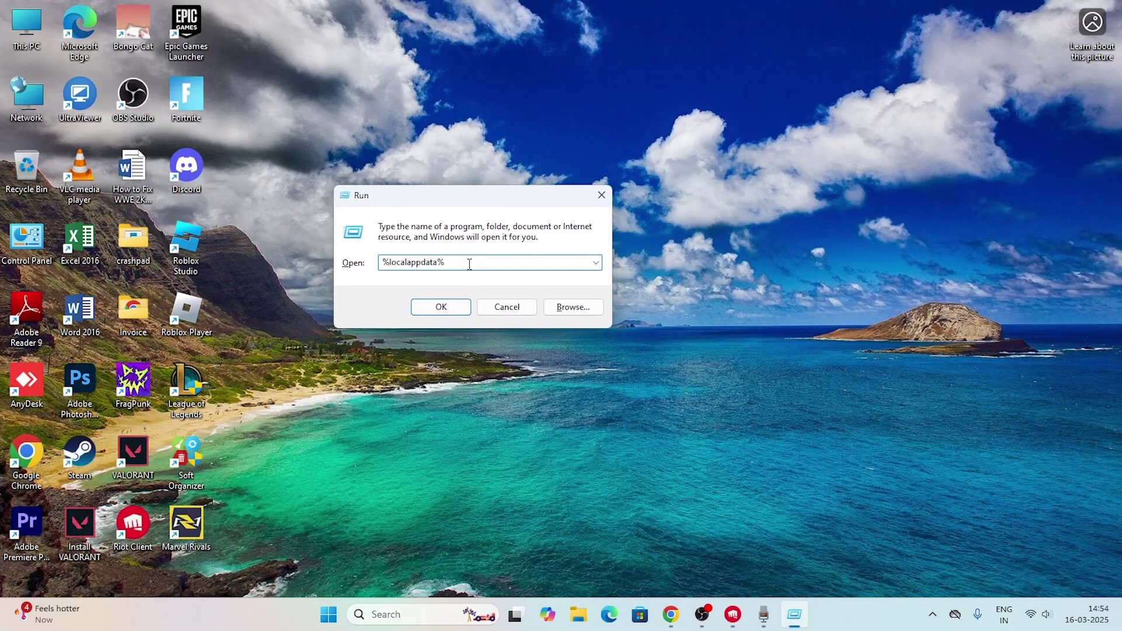
left_click(440, 307)
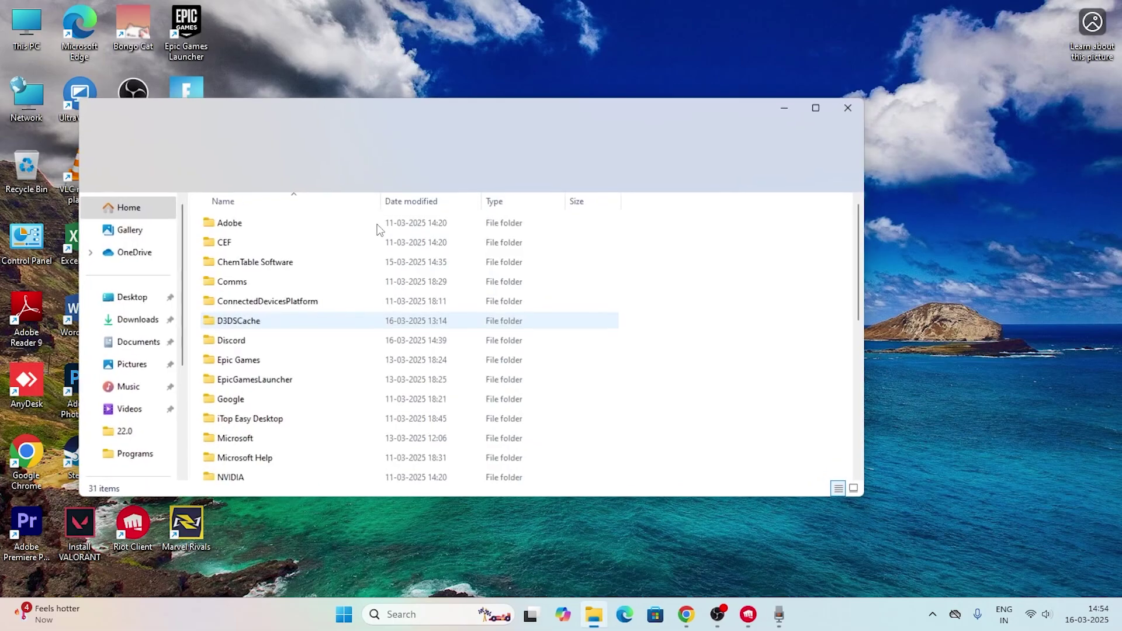
Delete the VALORANT folder from AppData\Local and close the folder window
scroll(577, 306, "down", 6)
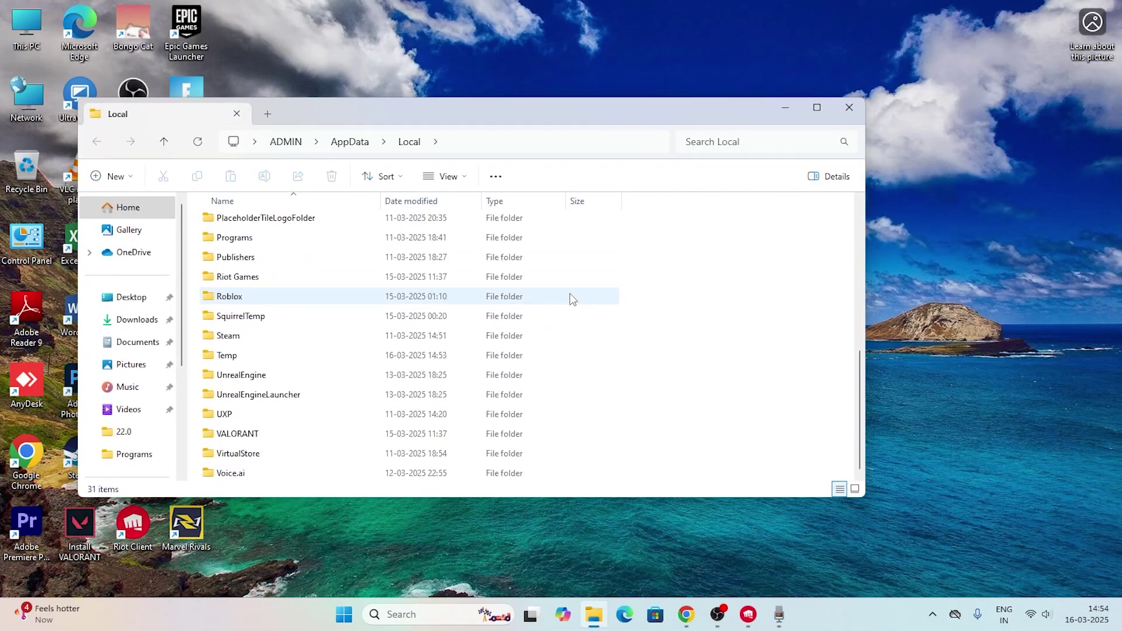
left_click(255, 434)
right_click(257, 434)
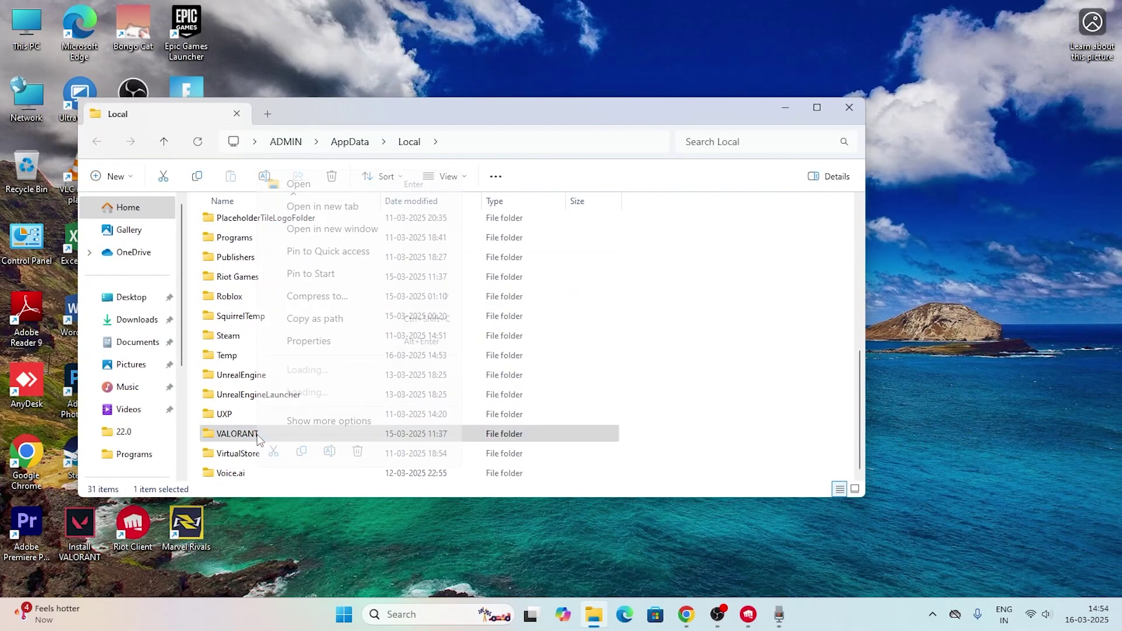
left_click(357, 451)
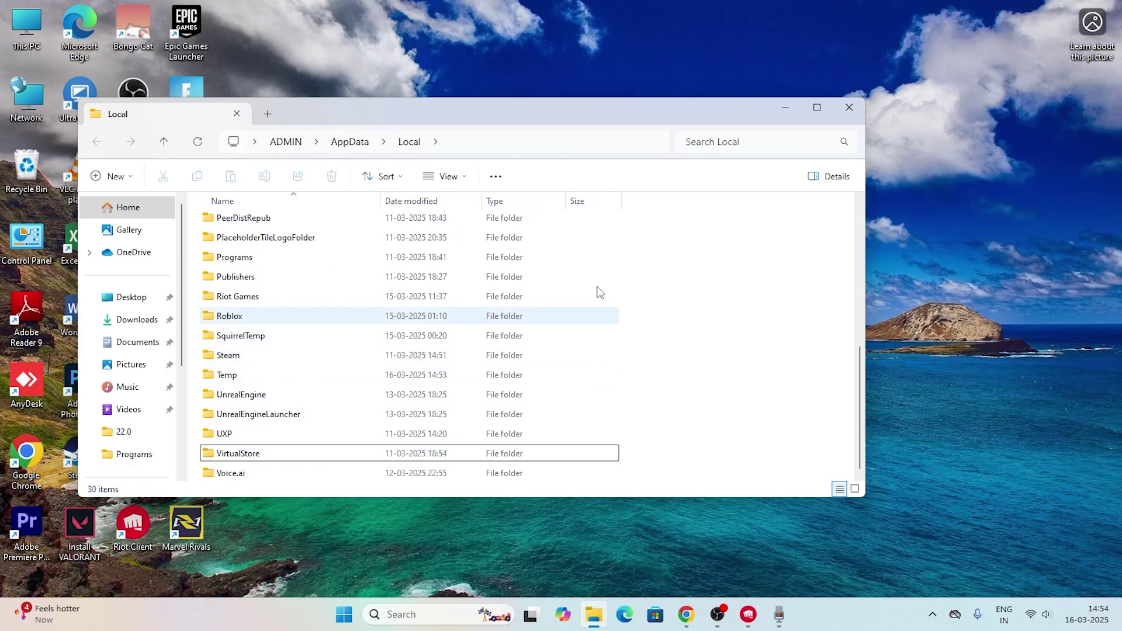
left_click(849, 107)
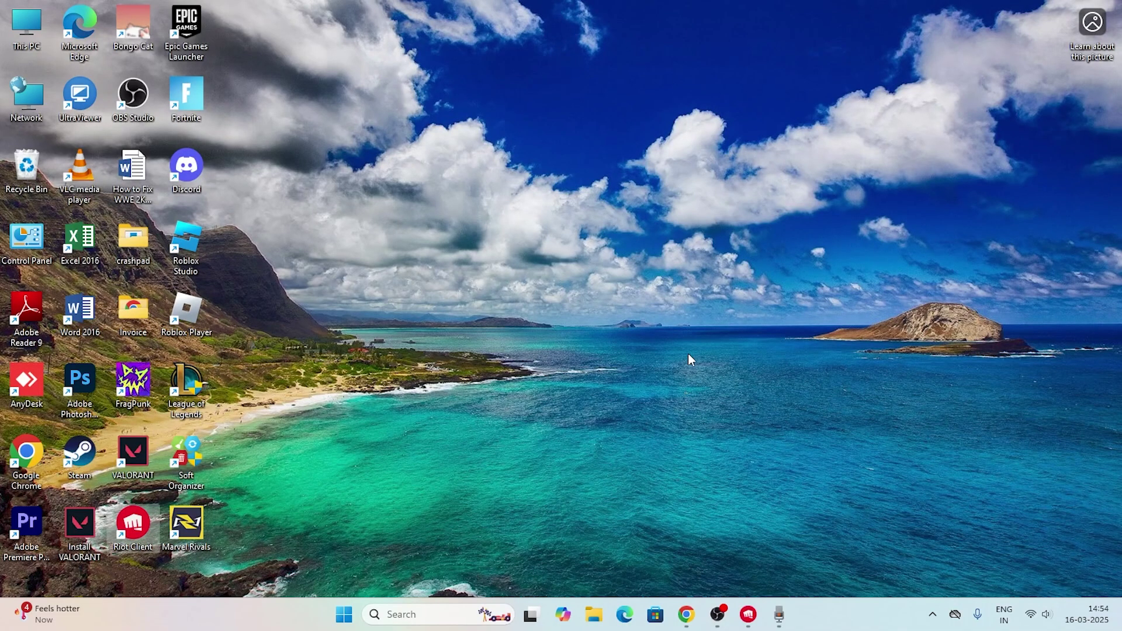
Check the full-screen optimisations and run-as-administrator options in the VALORANT desktop shortcut's compatibility settings, and accept the dialog
right_click(130, 473)
left_click(224, 456)
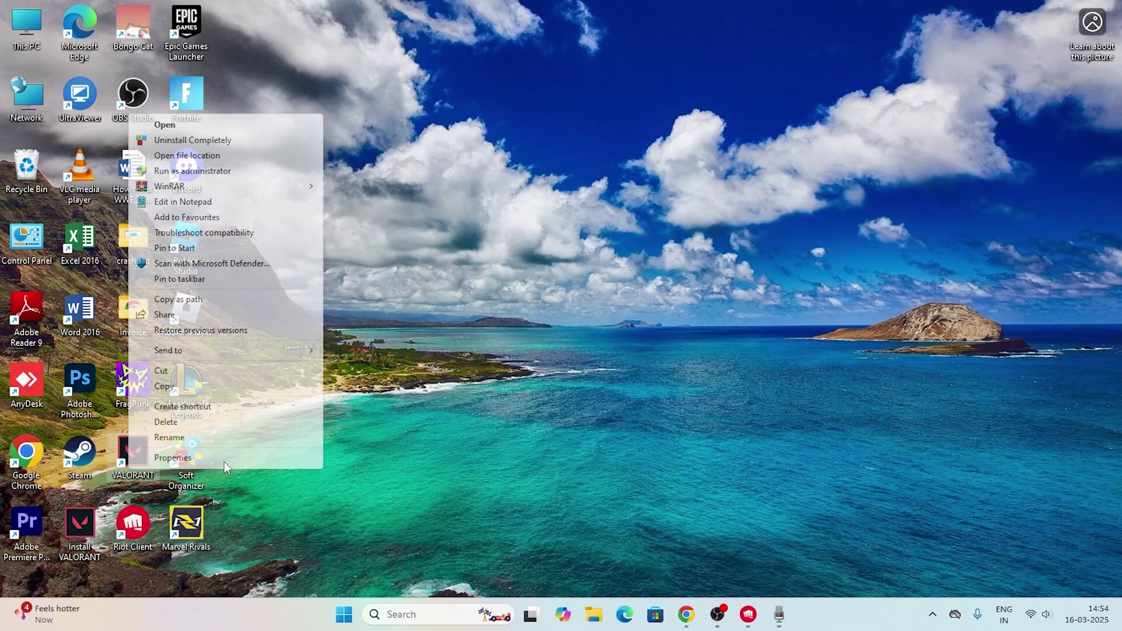
left_click(234, 457)
left_click_drag(294, 216, 388, 141)
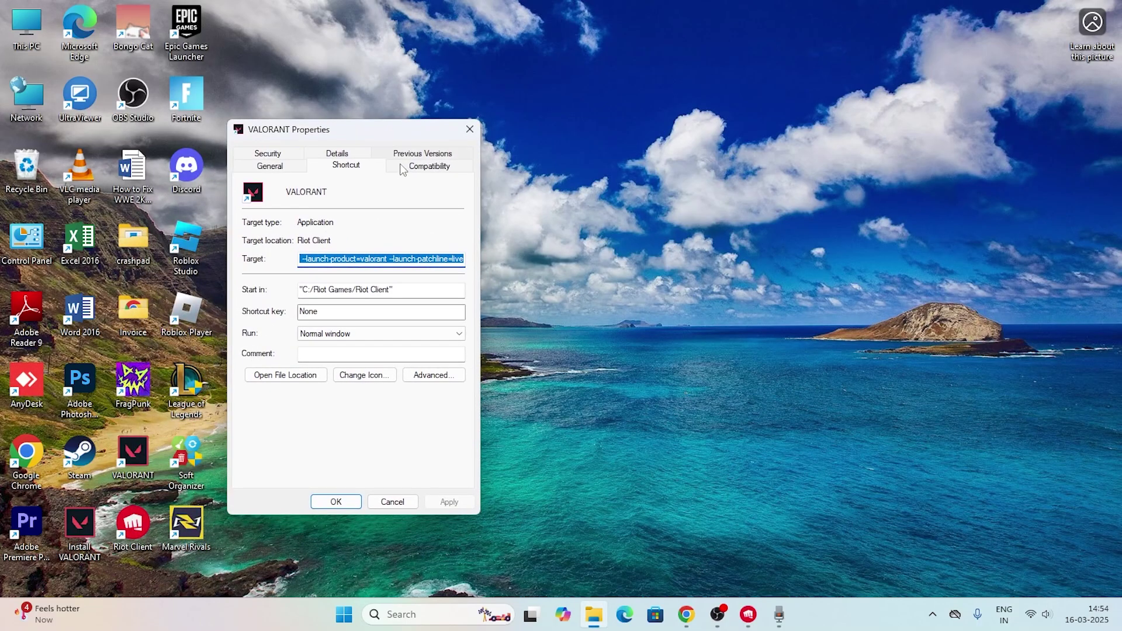
left_click(419, 166)
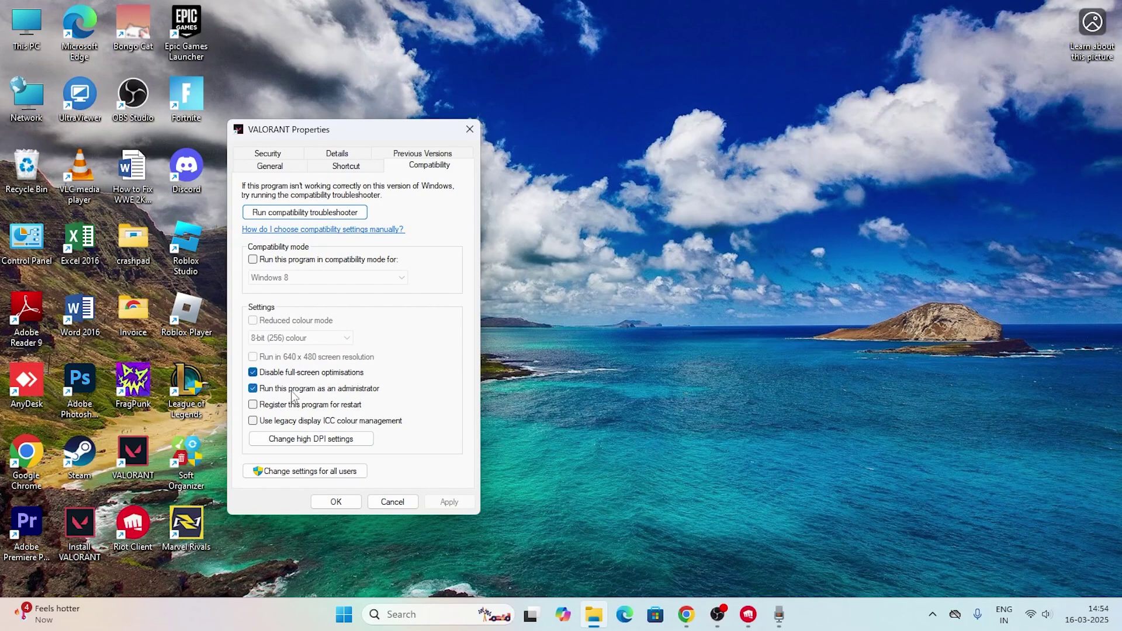
left_click(343, 502)
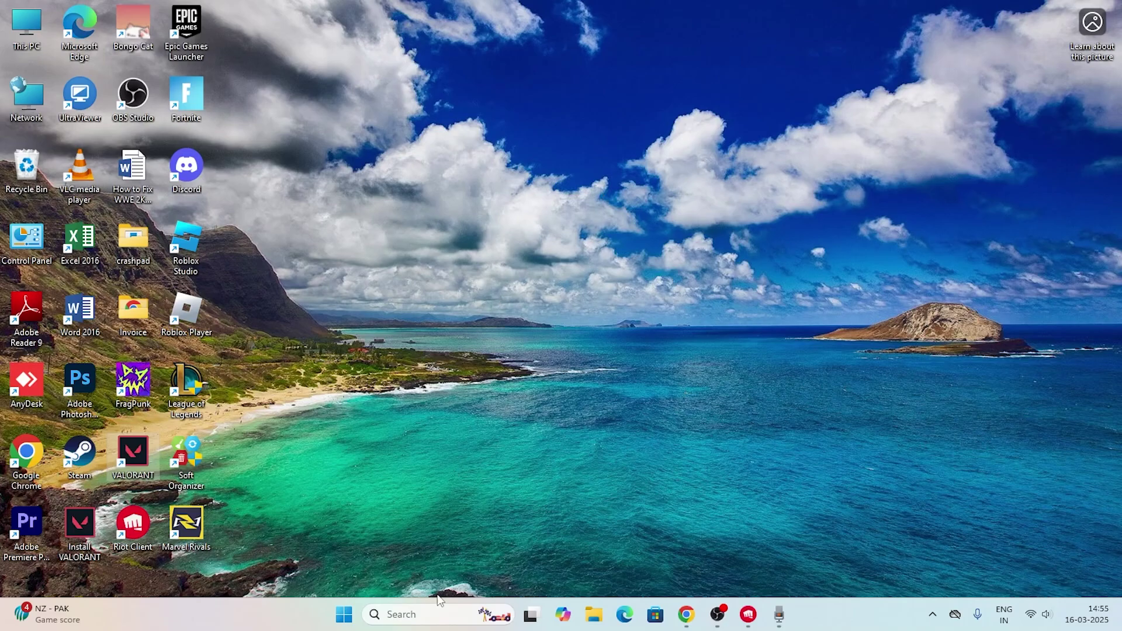
Open the list of apps allowed through Windows Defender Firewall from the Control Panel's System and Security section
left_click(426, 613)
type("cont")
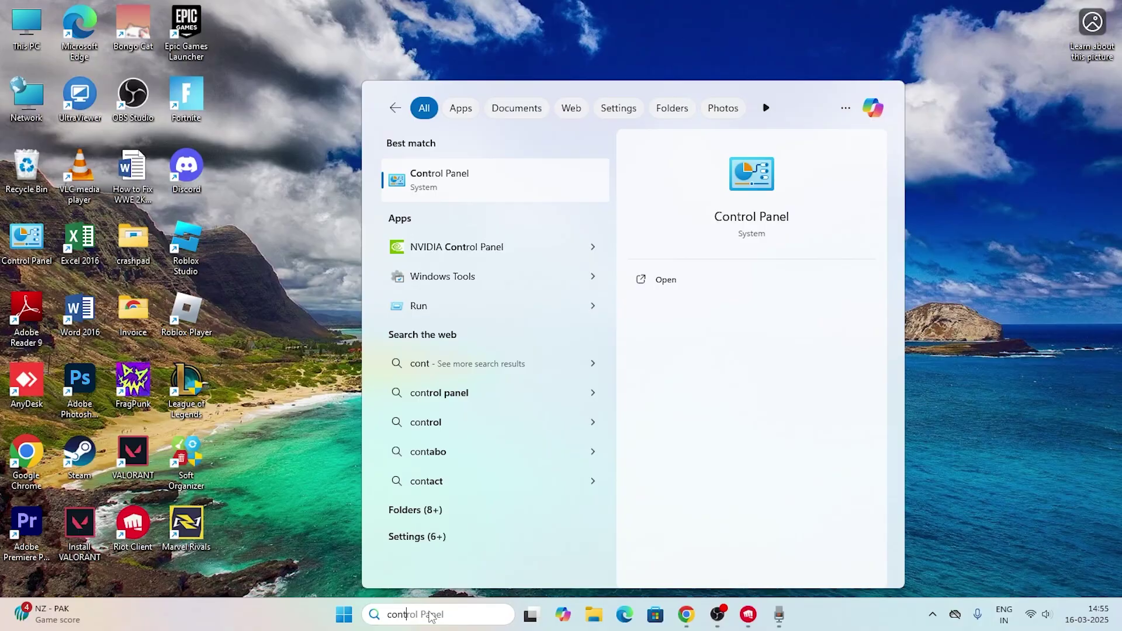
type("r")
key("Return")
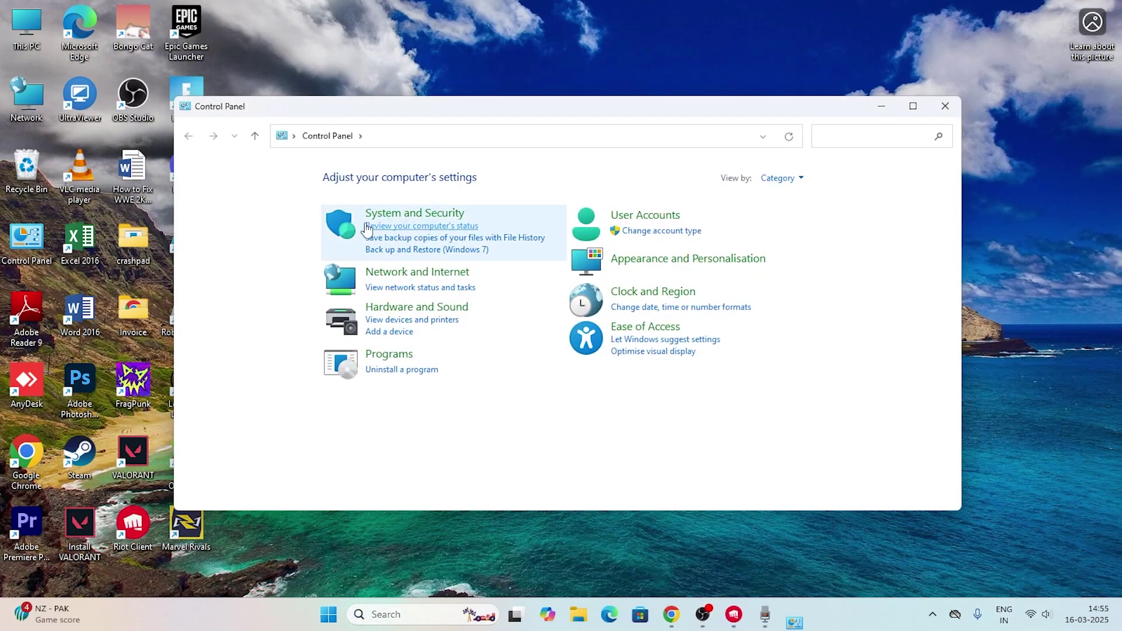
left_click(389, 214)
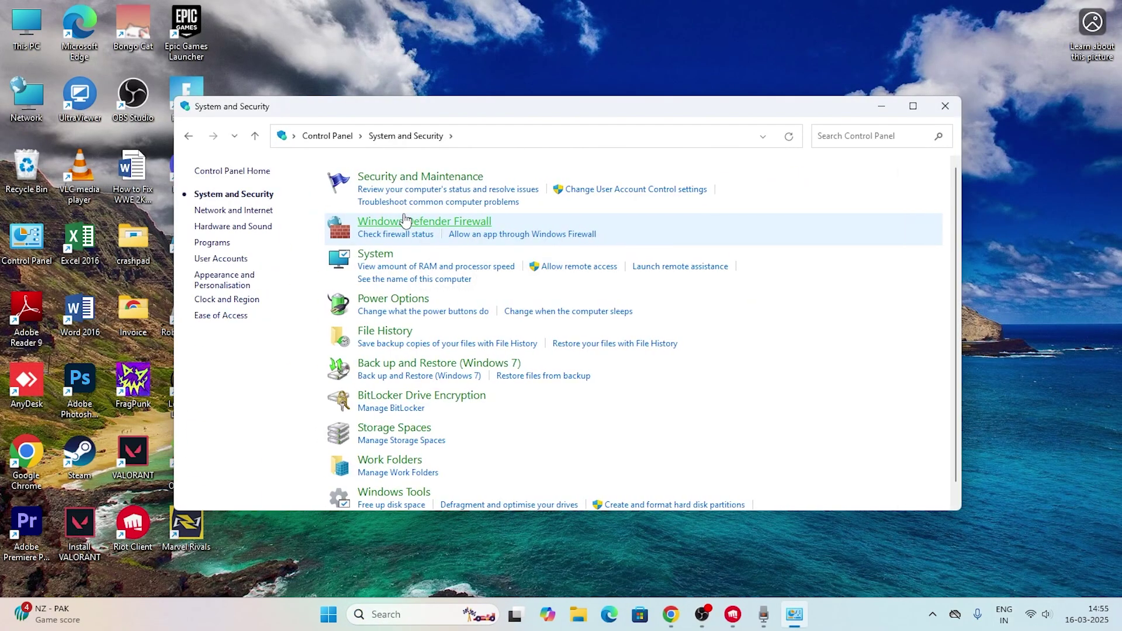
left_click(452, 224)
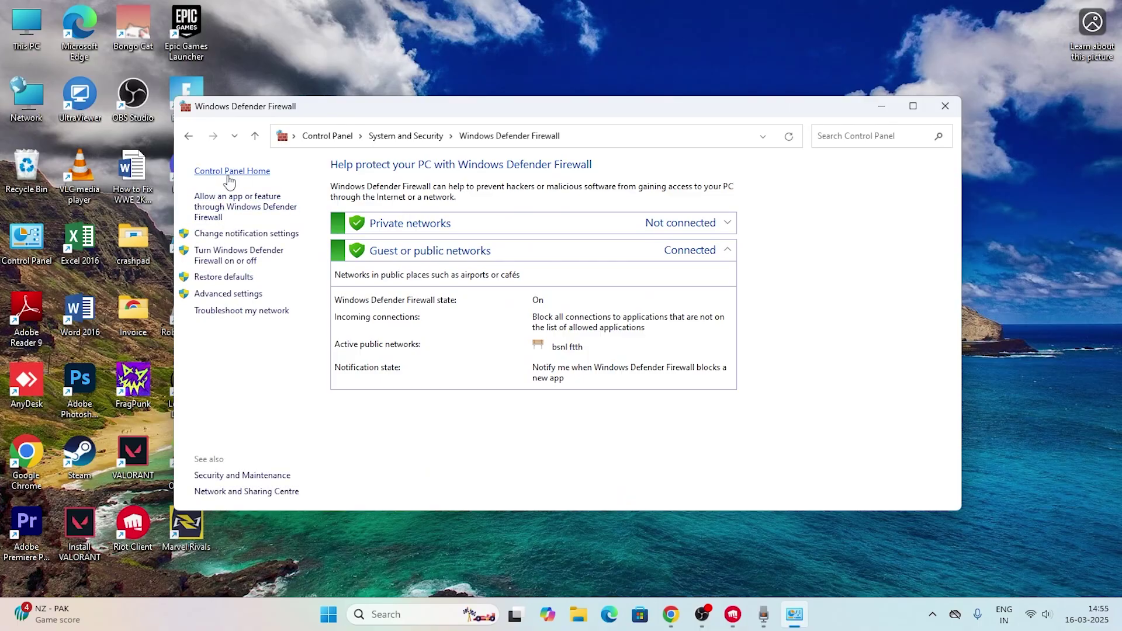
left_click(228, 208)
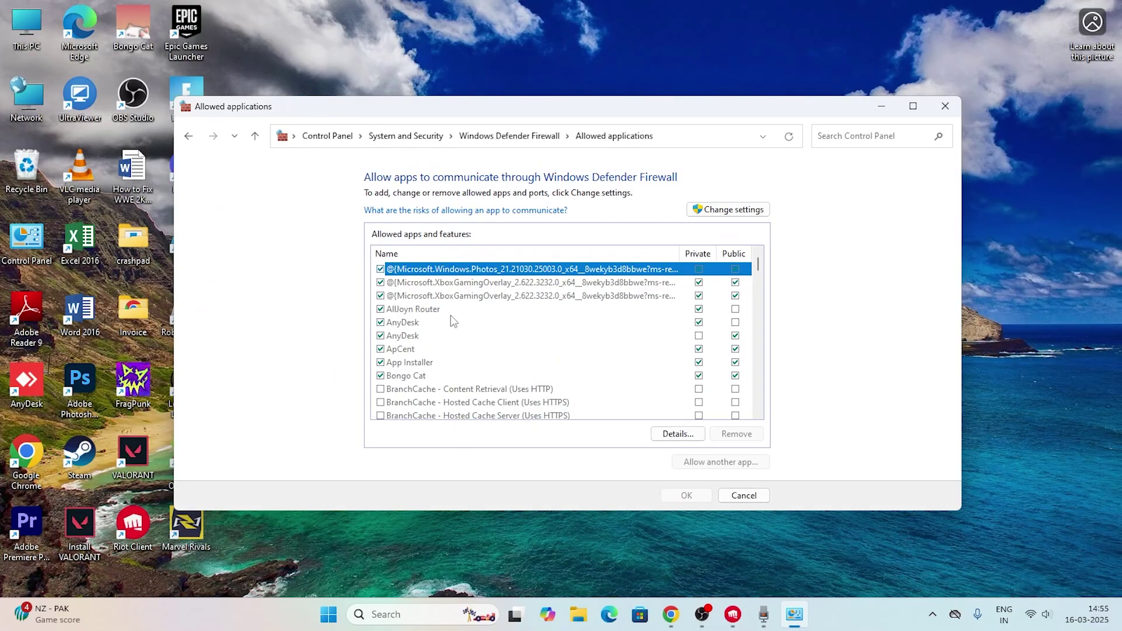
Locate the two Riot Client entries in the allowed apps list and enable changing the firewall settings
scroll(453, 321, "down", 8)
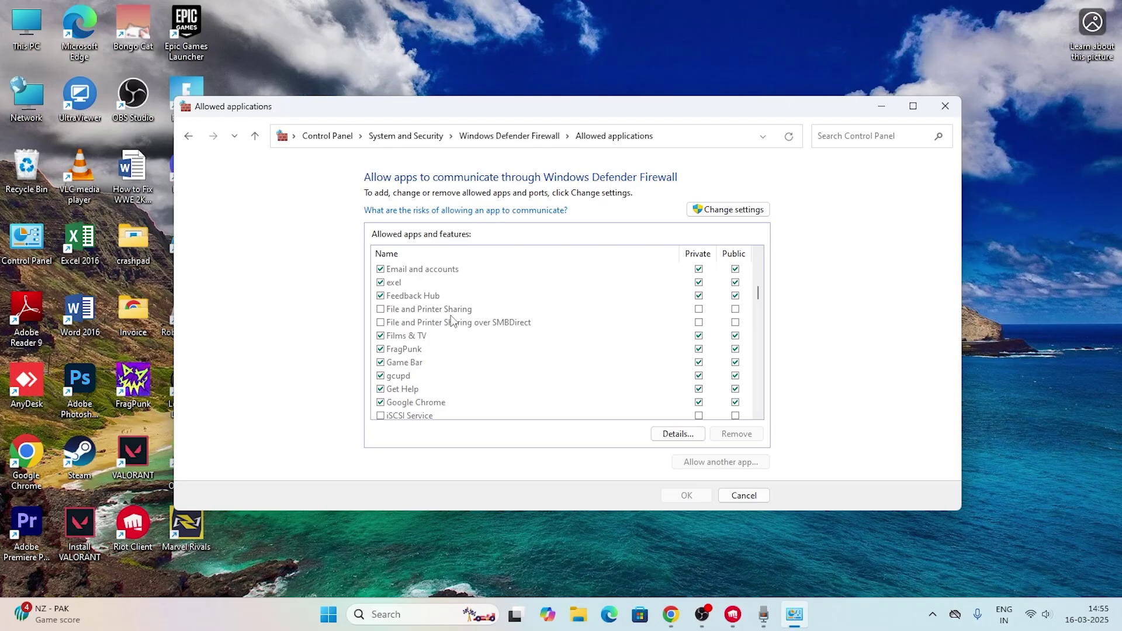
scroll(453, 321, "down", 12)
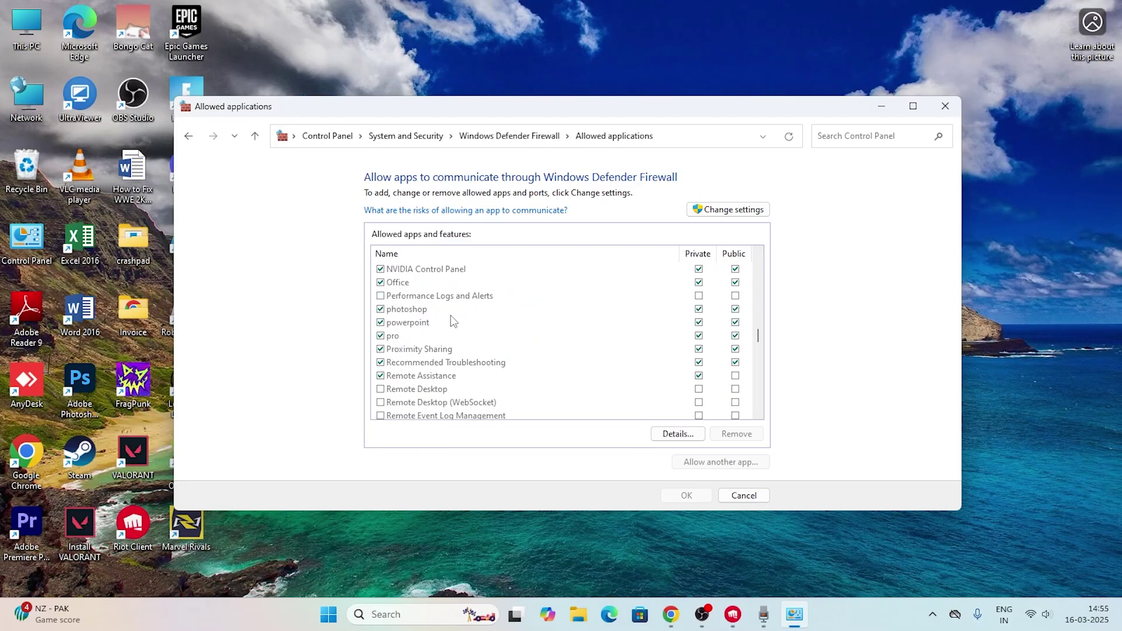
scroll(452, 321, "down", 4)
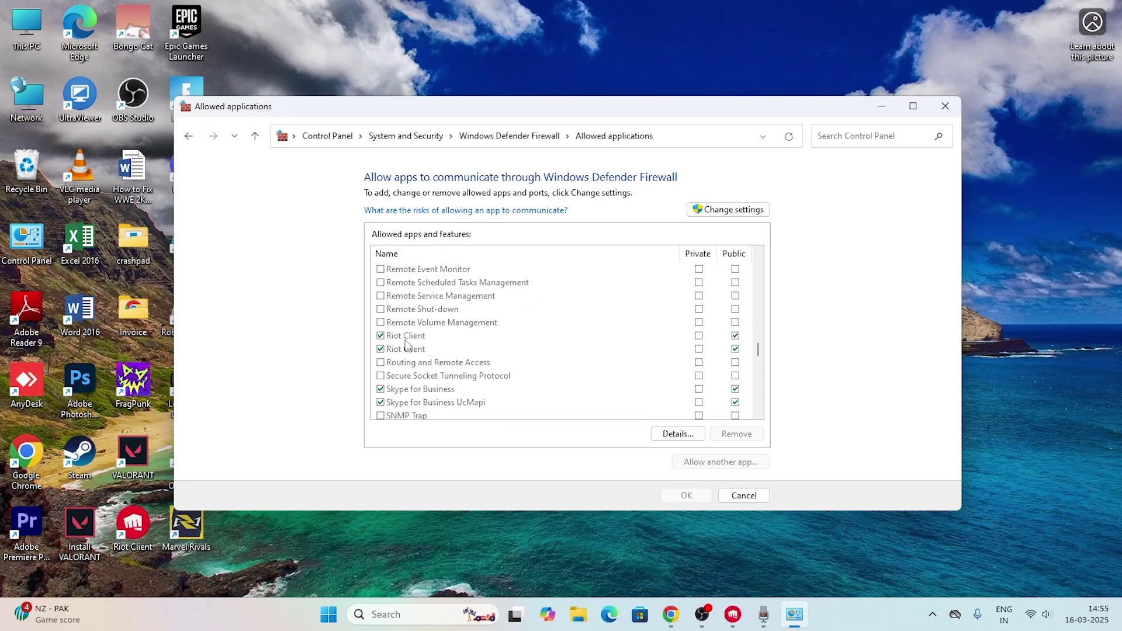
left_click(405, 335)
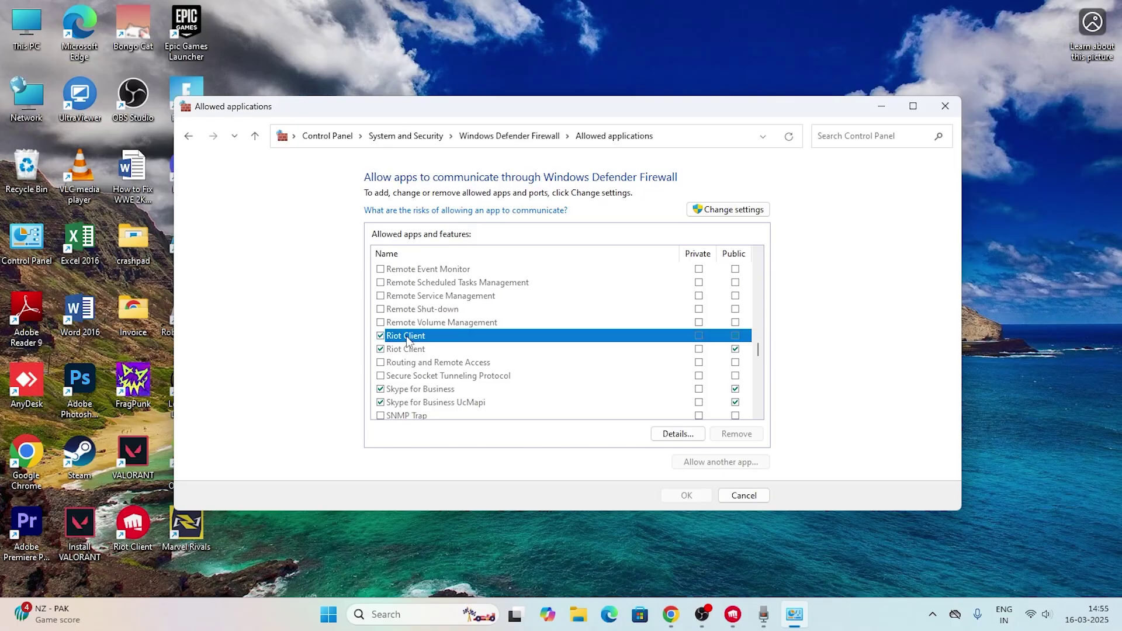
left_click(410, 350)
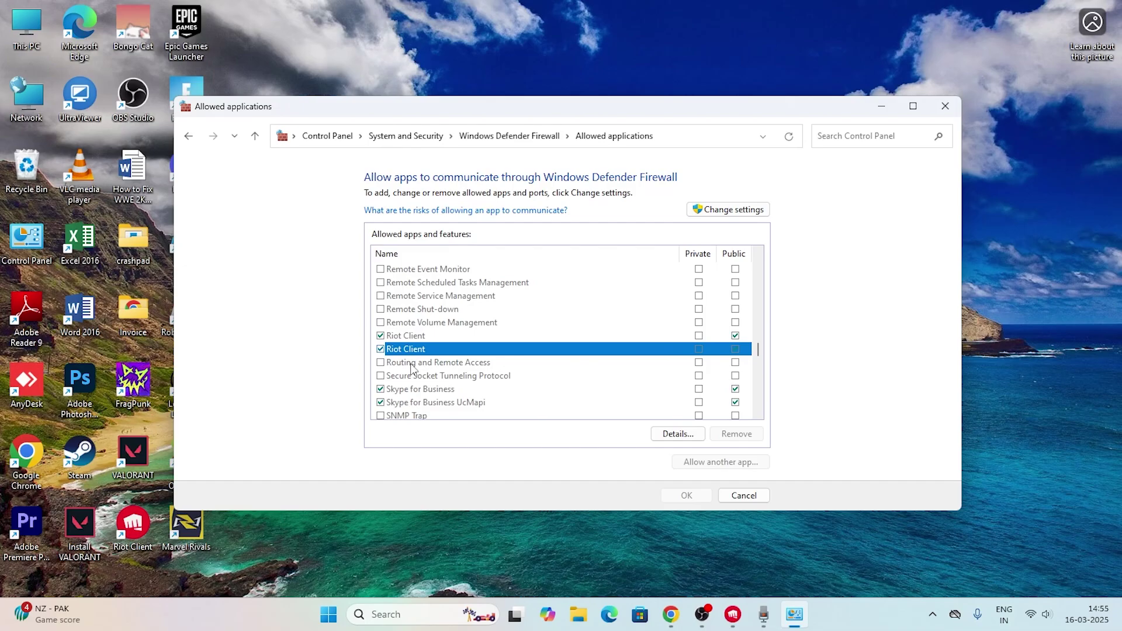
left_click(410, 340)
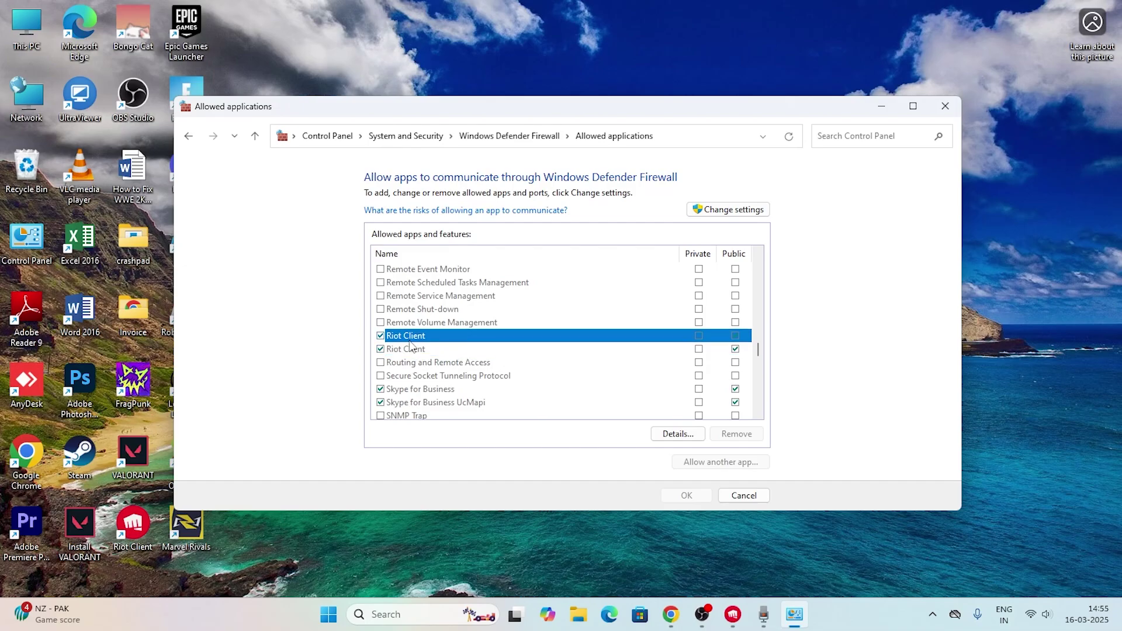
double_click(699, 340)
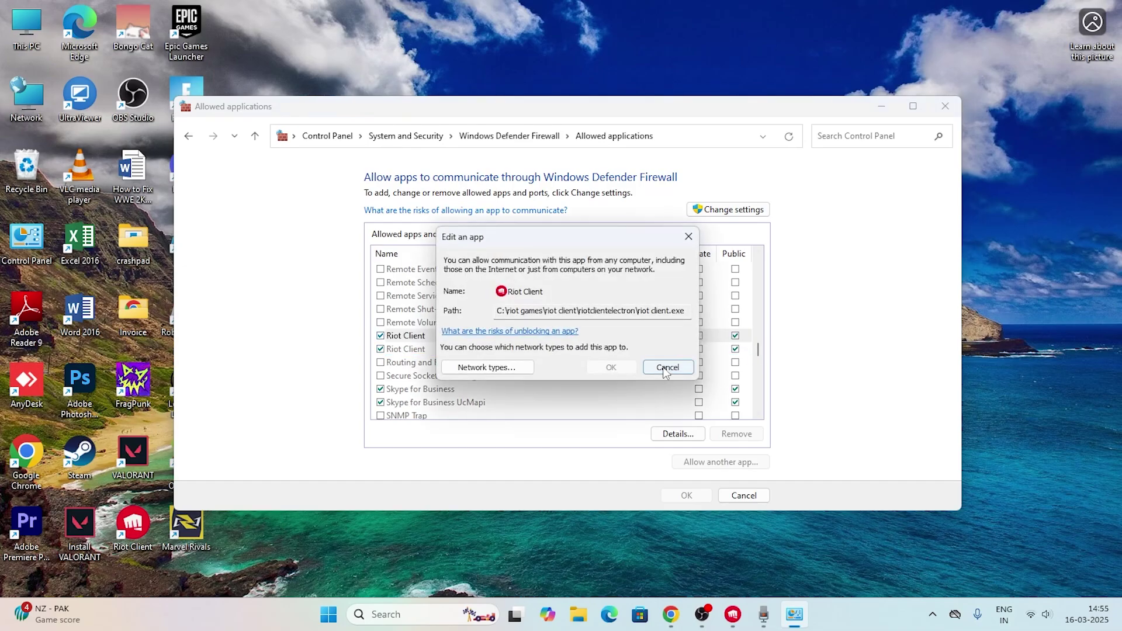
key("Escape")
left_click(702, 349)
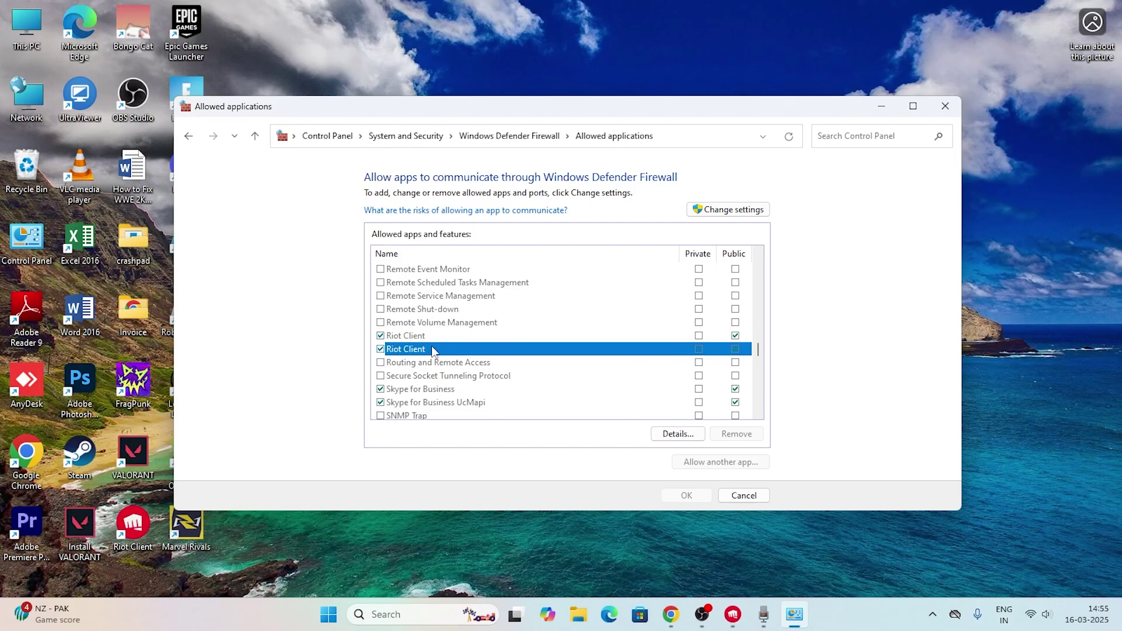
left_click(730, 210)
Try to add RiotClientServices from C:\Riot Games\Riot Client as another allowed app, and dismiss the dialogs
left_click(720, 463)
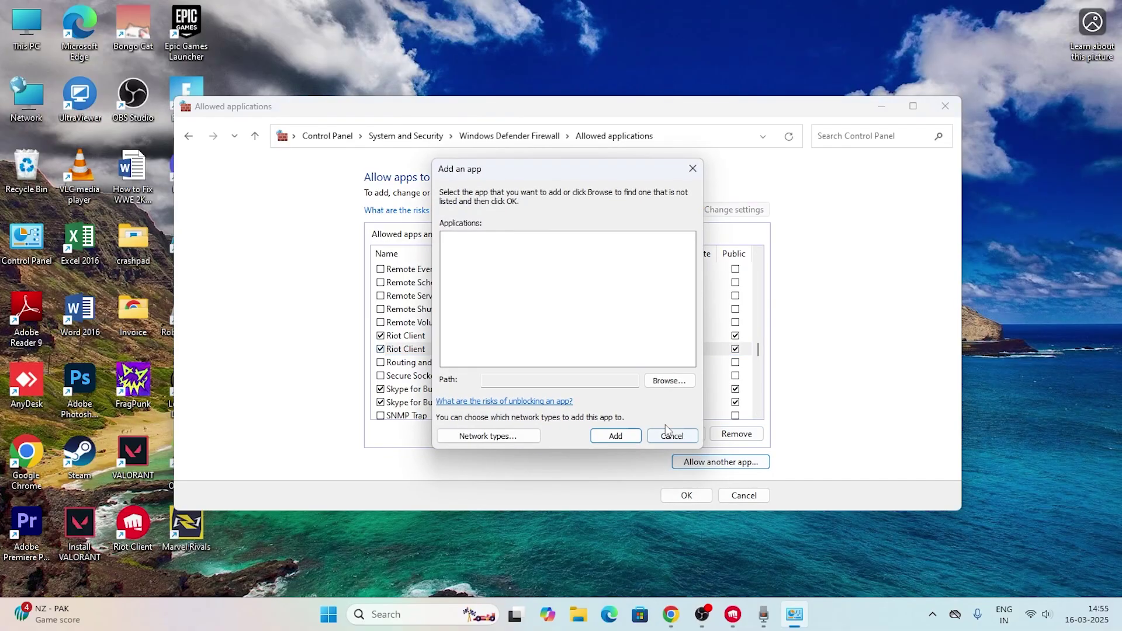
left_click(663, 380)
left_click(489, 341)
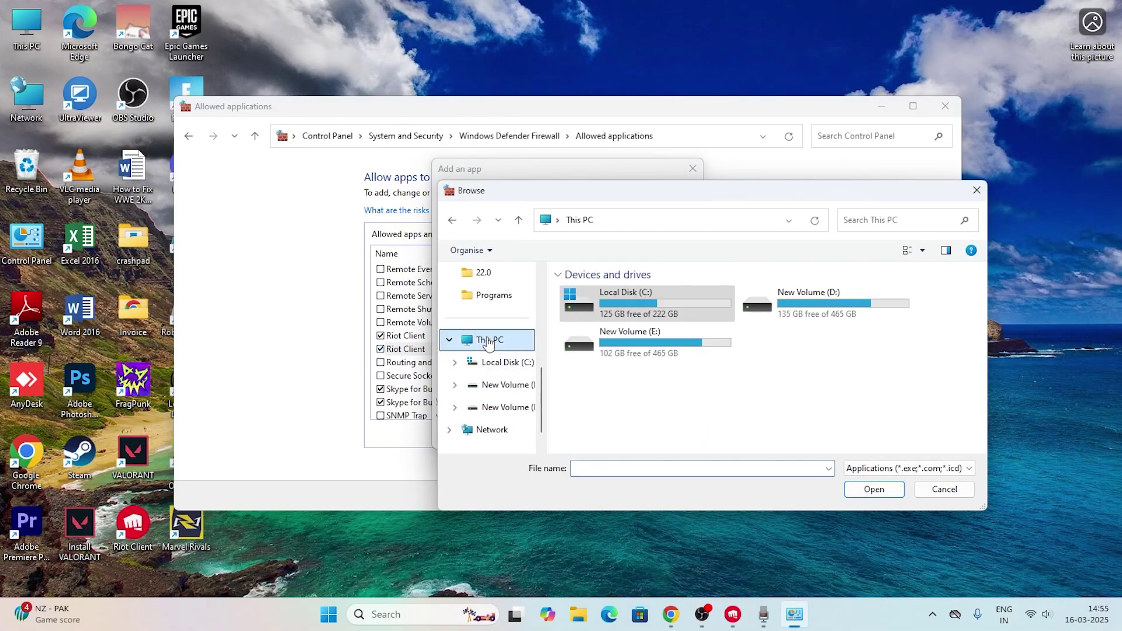
double_click(640, 305)
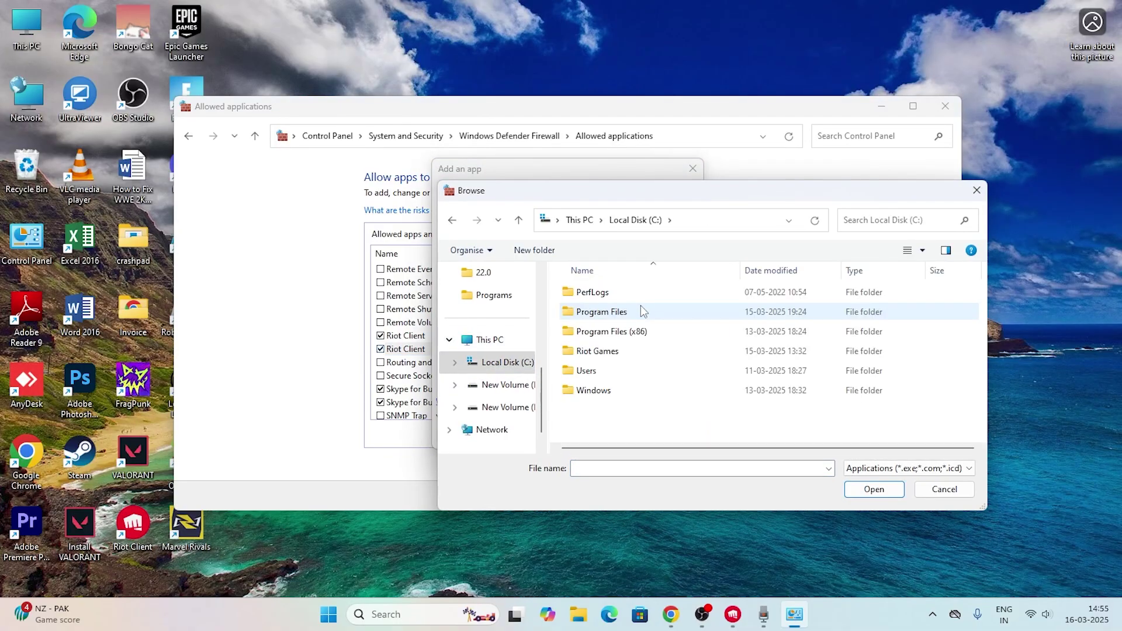
double_click(612, 352)
double_click(609, 312)
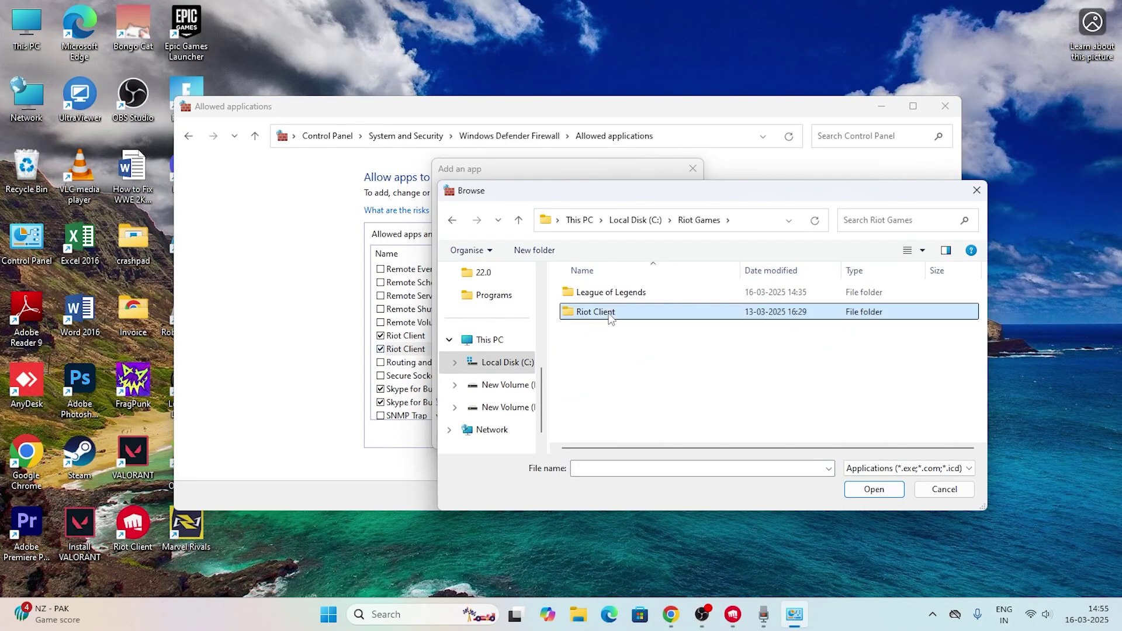
left_click(603, 355)
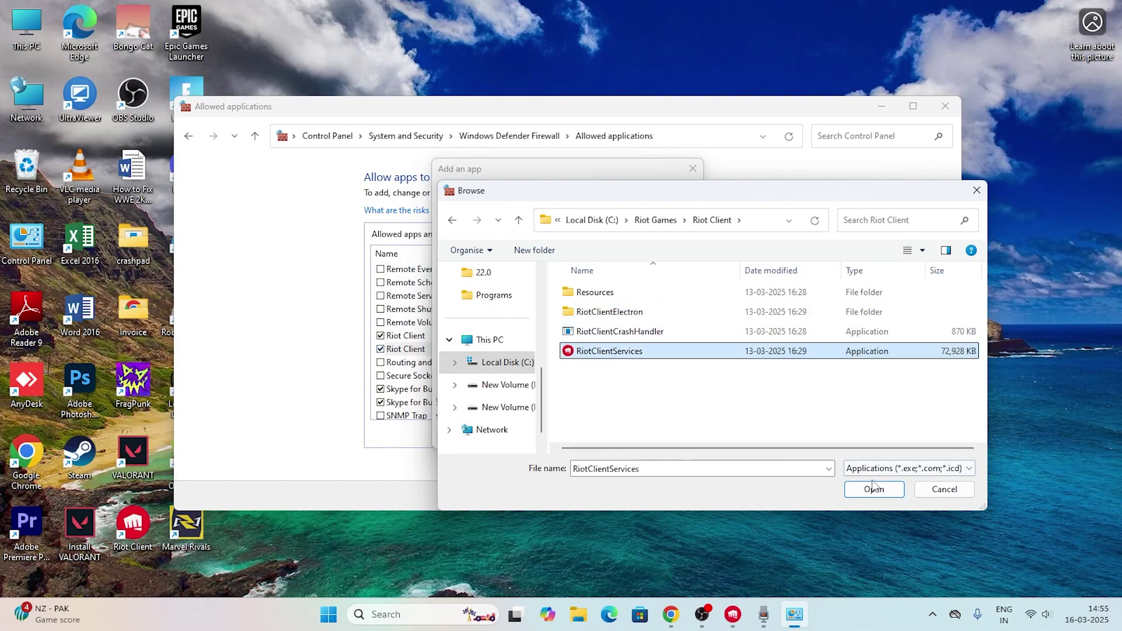
left_click(872, 490)
left_click(621, 437)
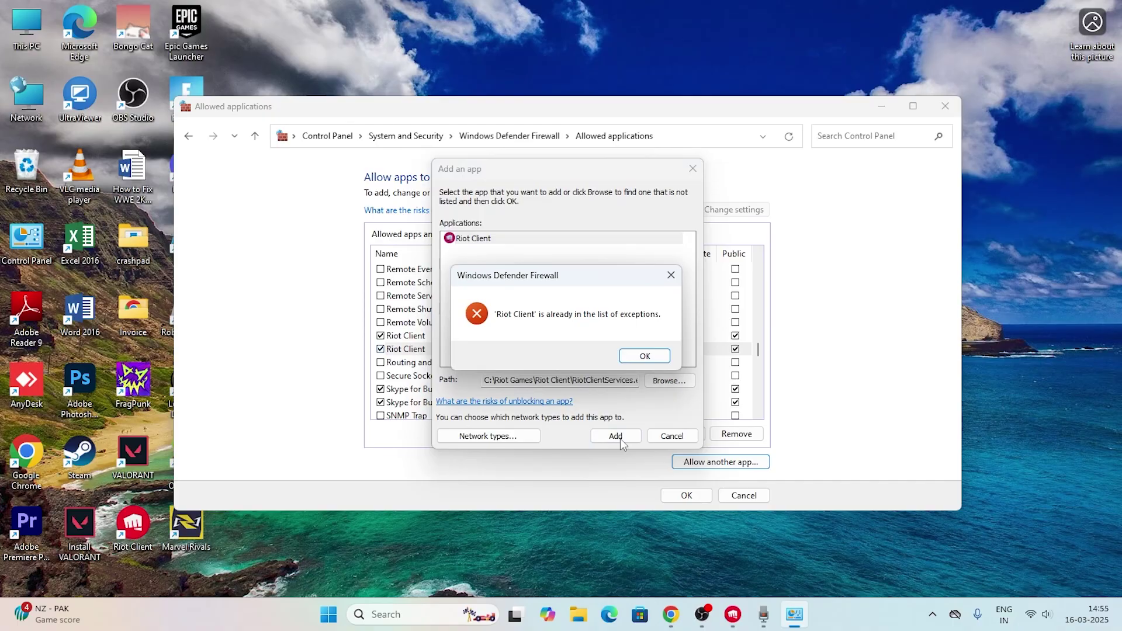
left_click(645, 356)
left_click(692, 168)
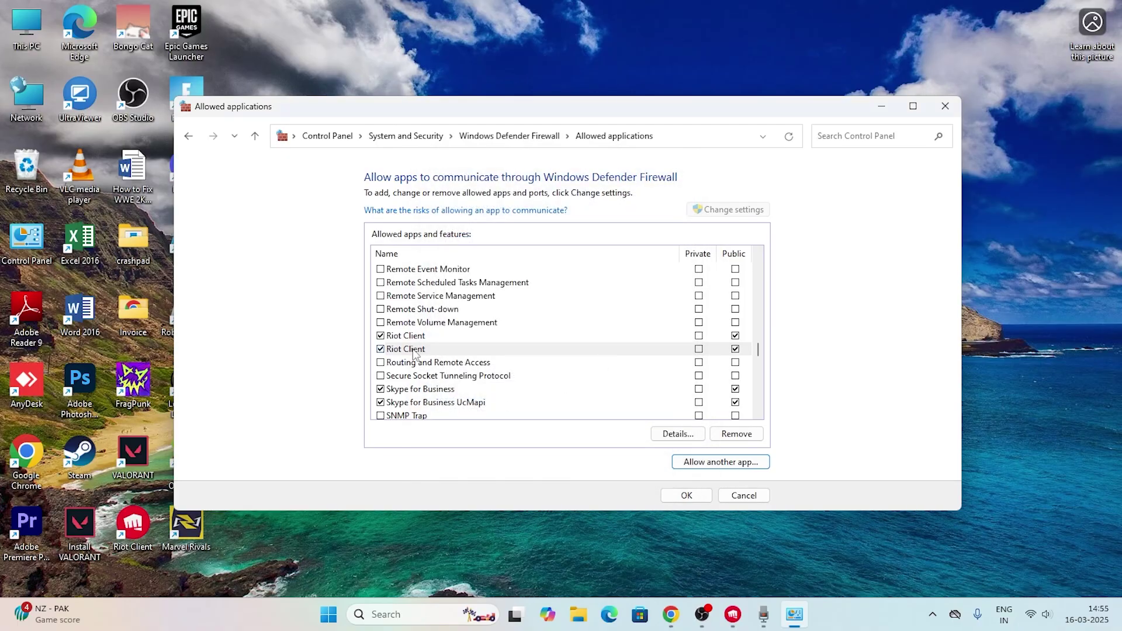
Allow both Riot Client entries on private networks and close the allowed applications window
left_click(699, 349)
left_click(699, 349)
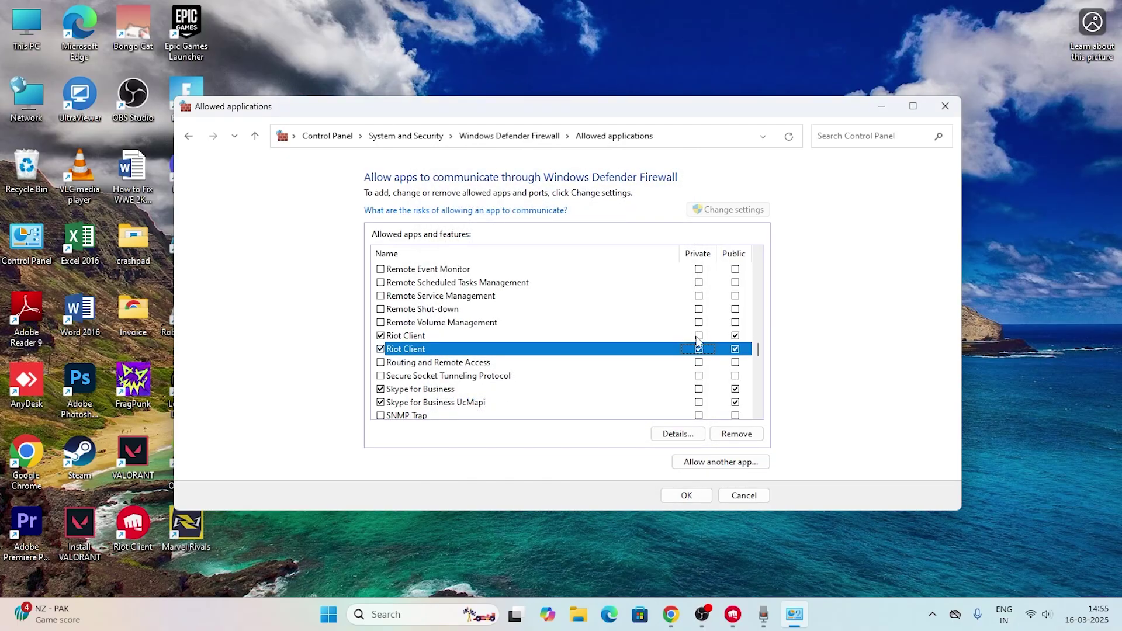
left_click(699, 336)
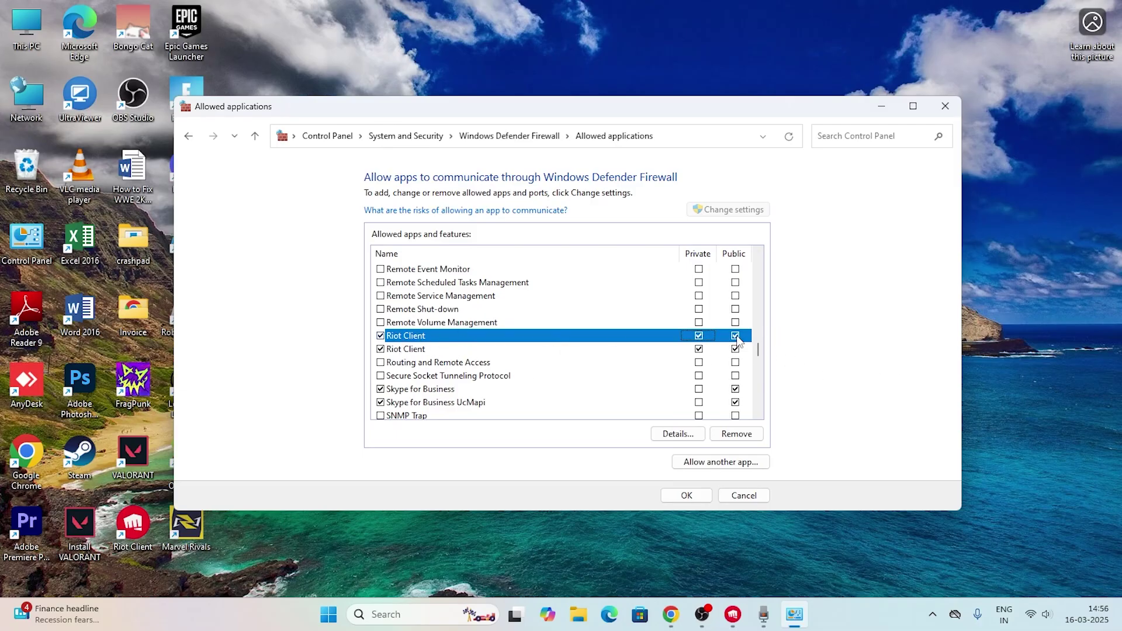
left_click(945, 107)
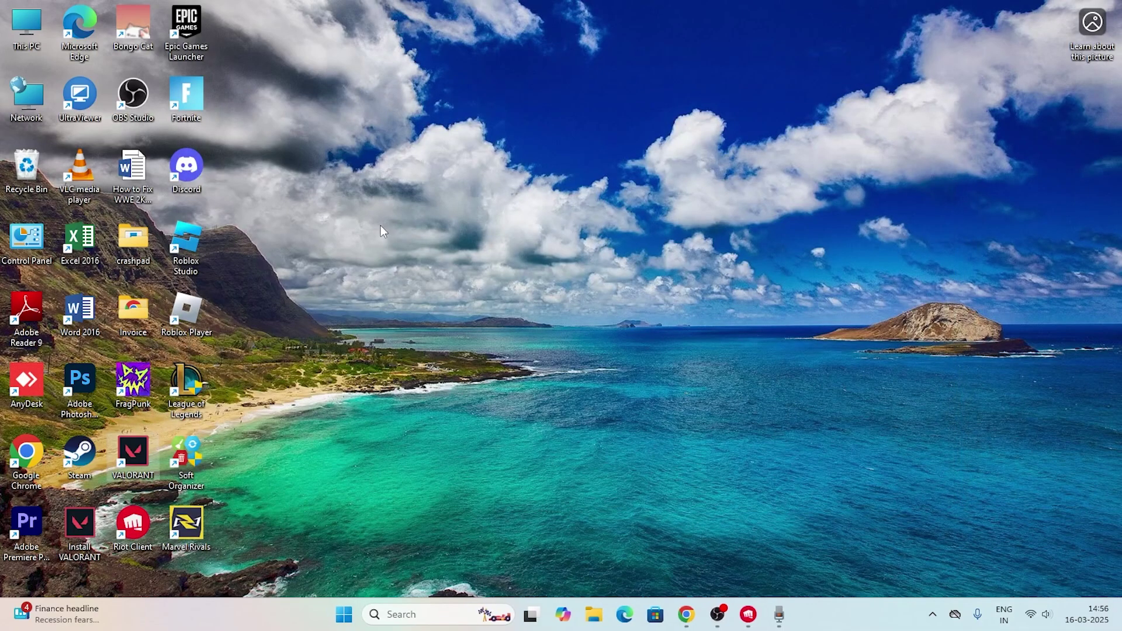
left_click(750, 617)
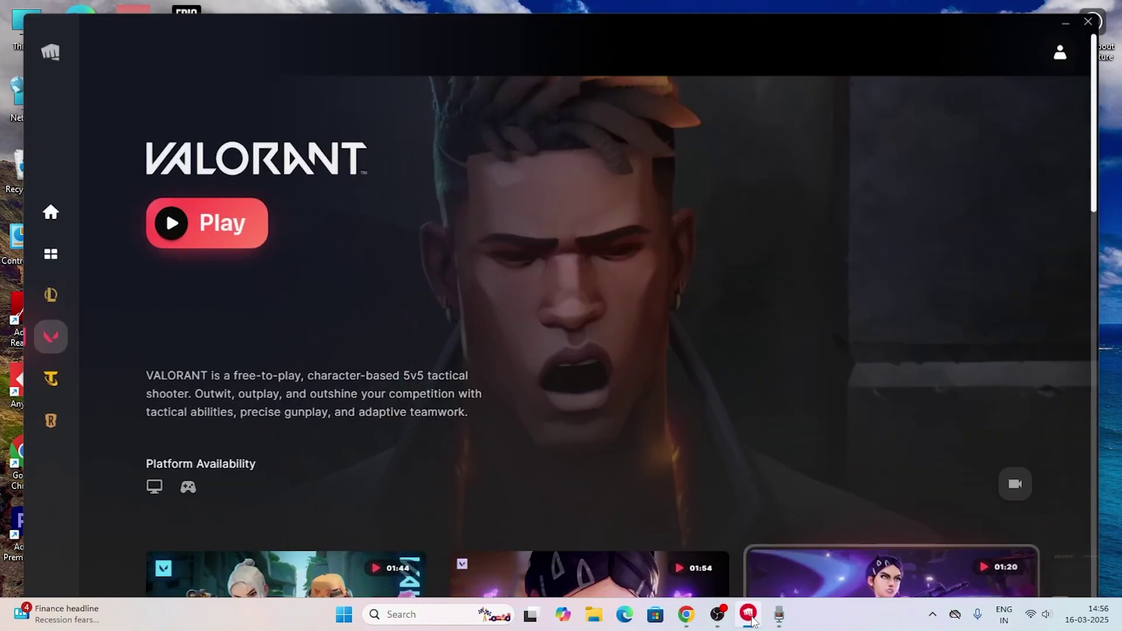
left_click(750, 616)
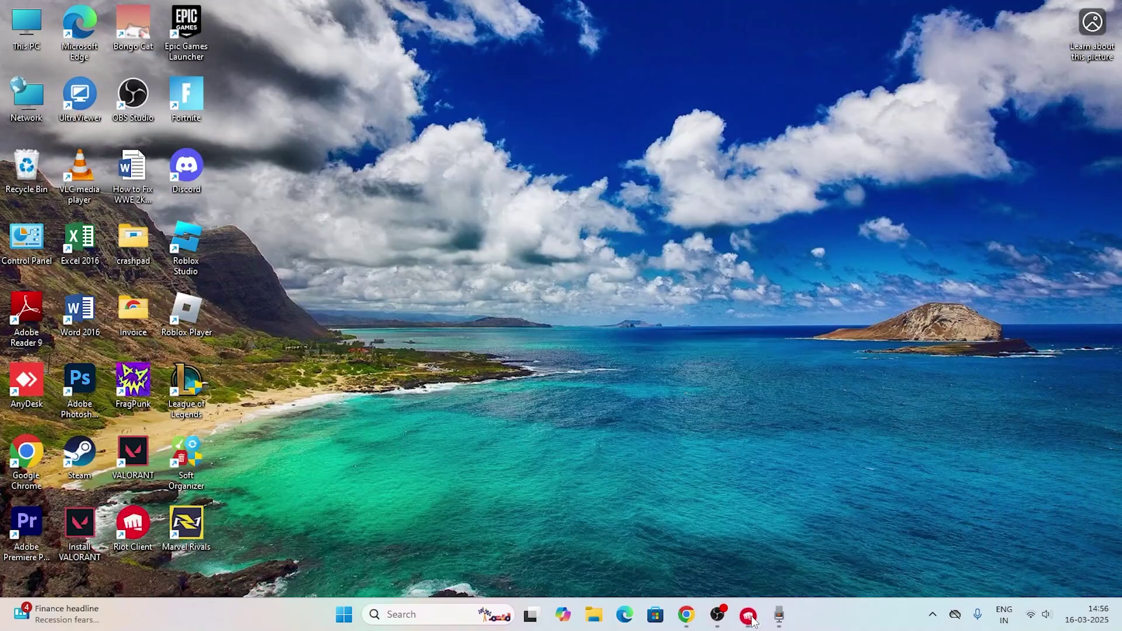
Open the Command Prompt as administrator
left_click(404, 614)
type("cmd")
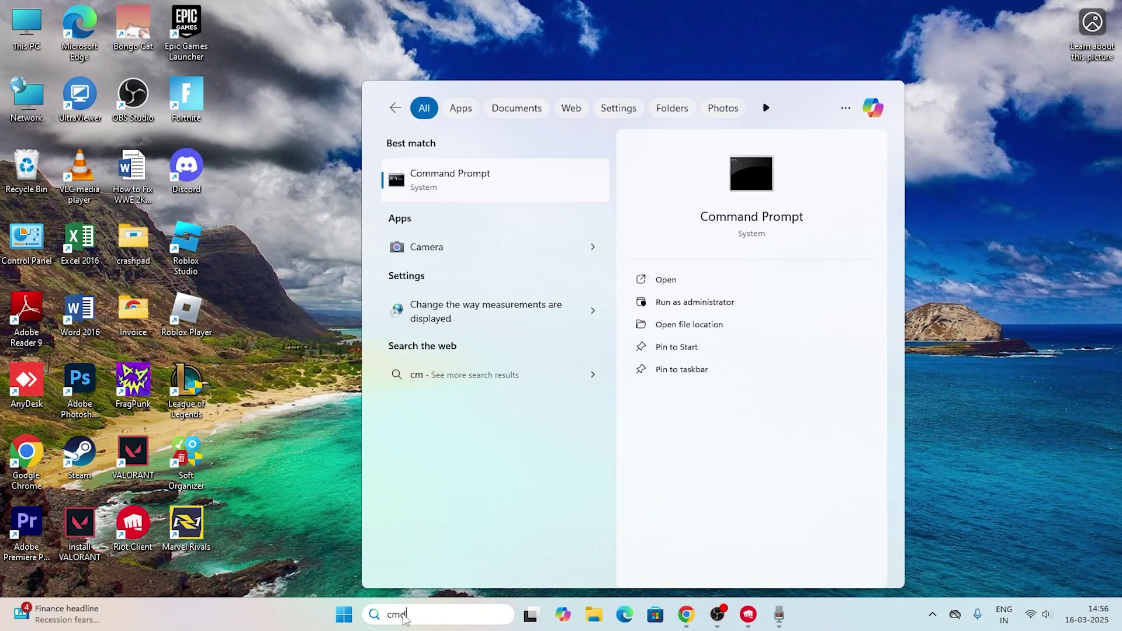
left_click(719, 301)
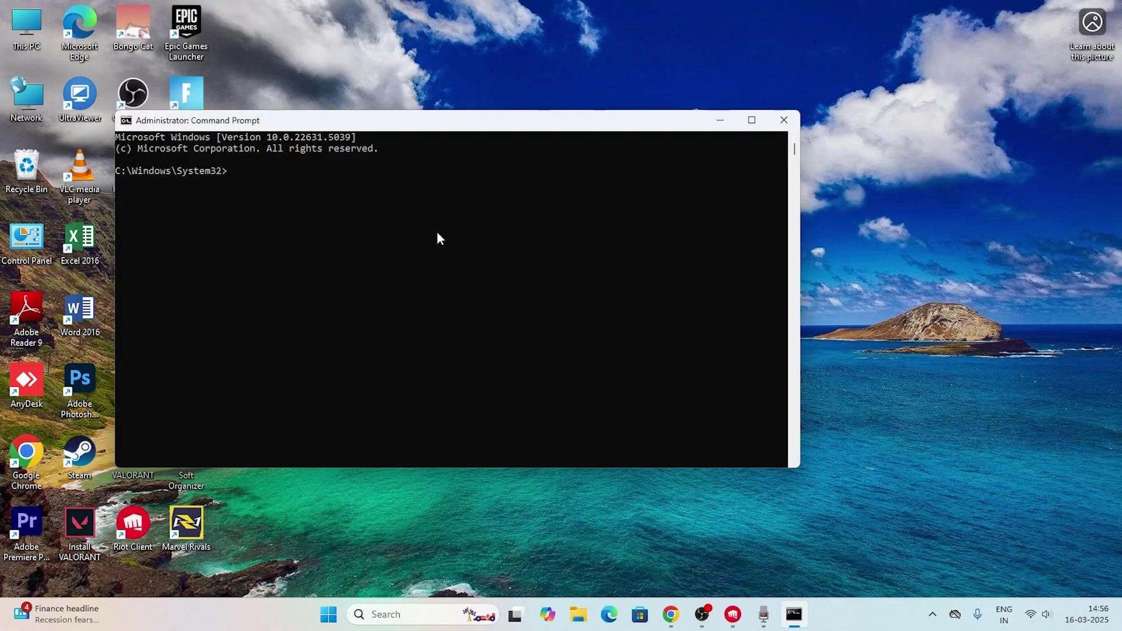
Try to release the IP address with ipconfig, and renew it with ipconfig /renew
type("ipconfig")
type("release")
key("Return")
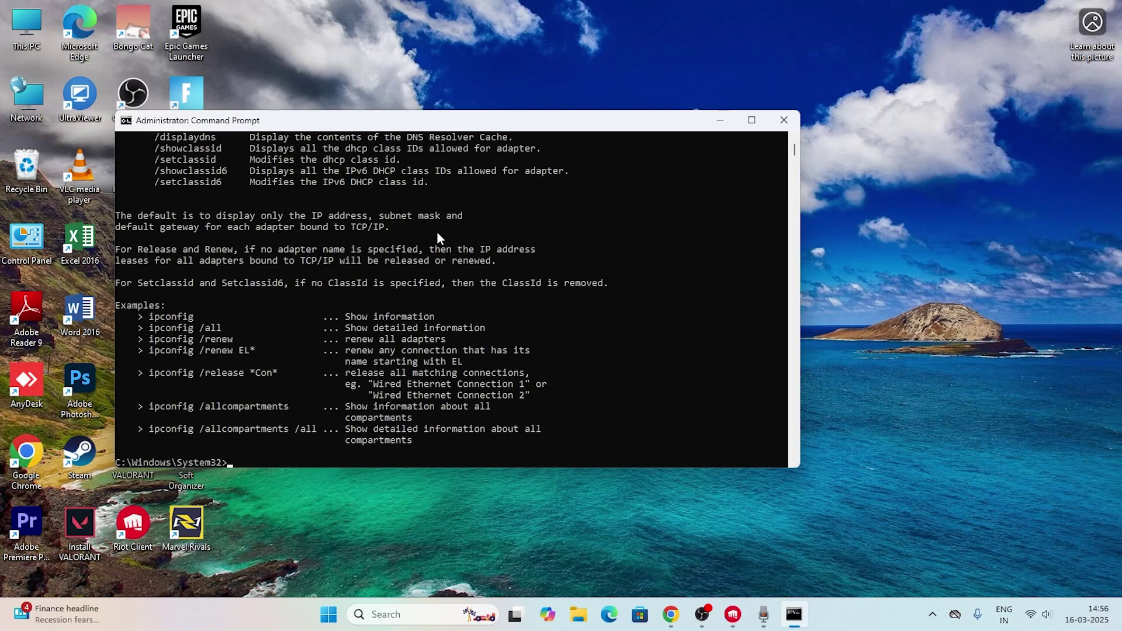
type("ipconfig /renew")
key("Return")
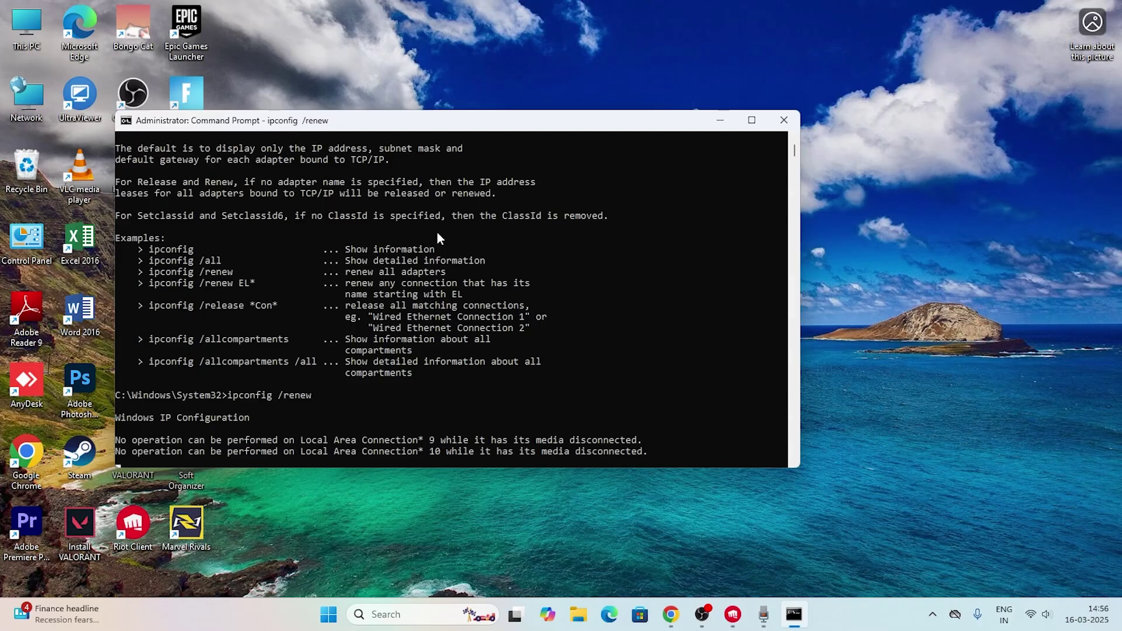
Flush the DNS cache with ipconfig /flushdns, register DNS again with ipconfig /registerdns, and close the Command Prompt
type("ipconfig")
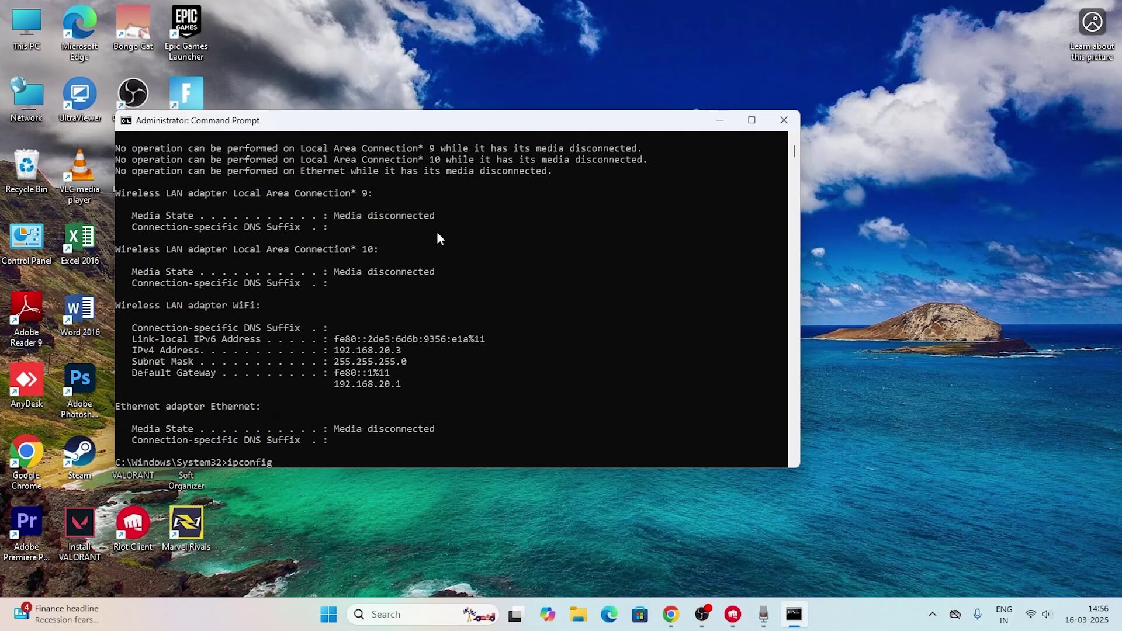
type(" /flushdns")
key("Return")
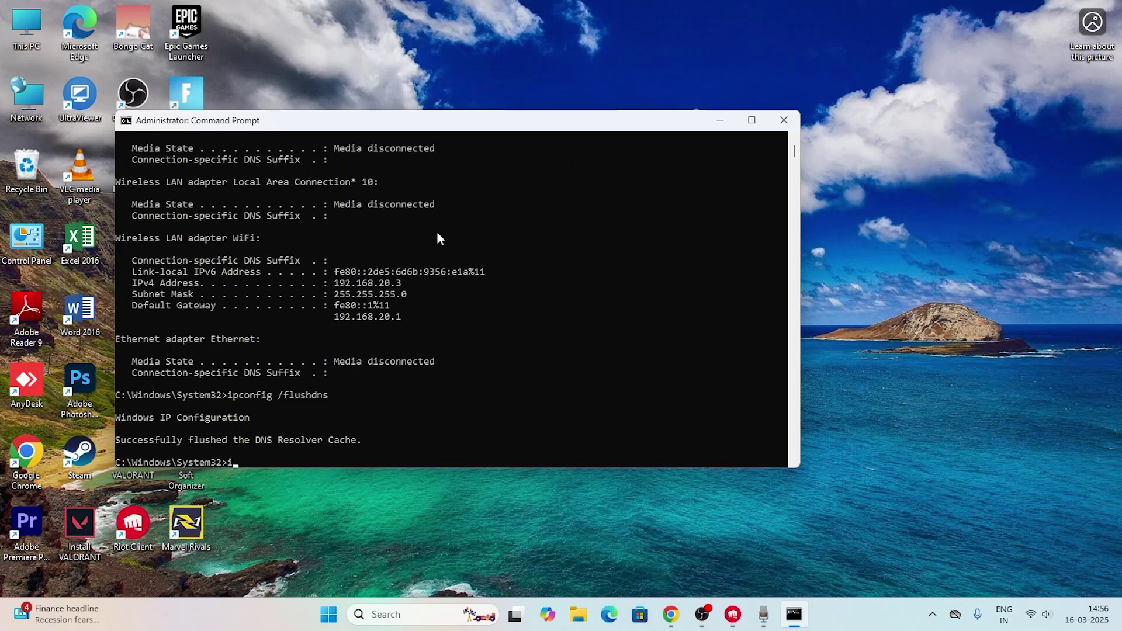
type("ipconfig /registerdn")
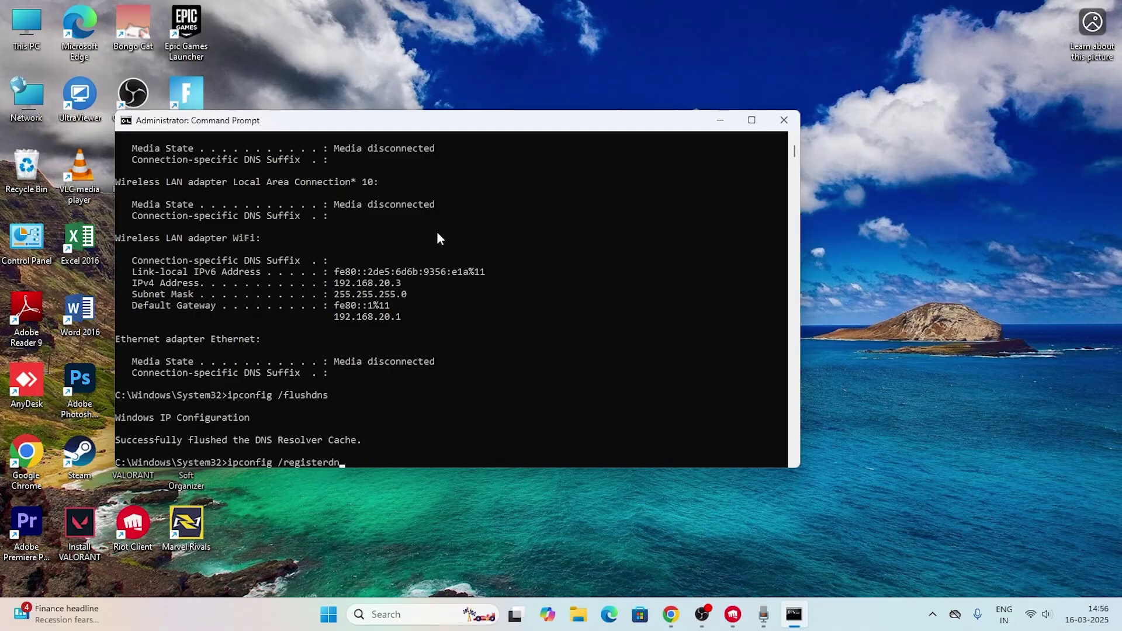
type("s")
key("Return")
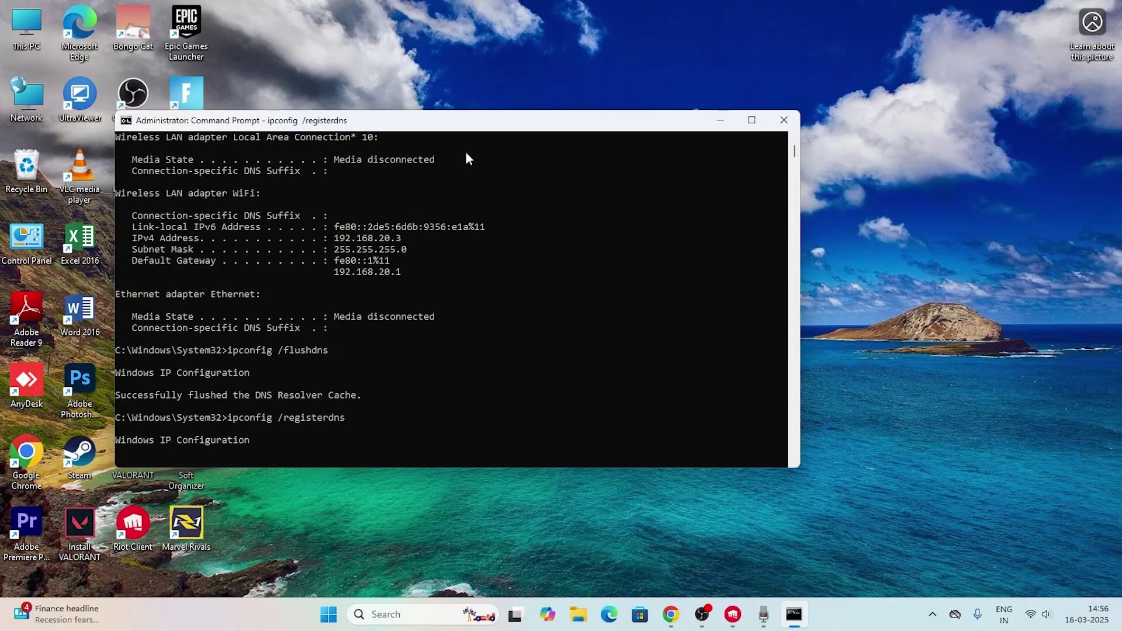
scroll(443, 166, "down", 2)
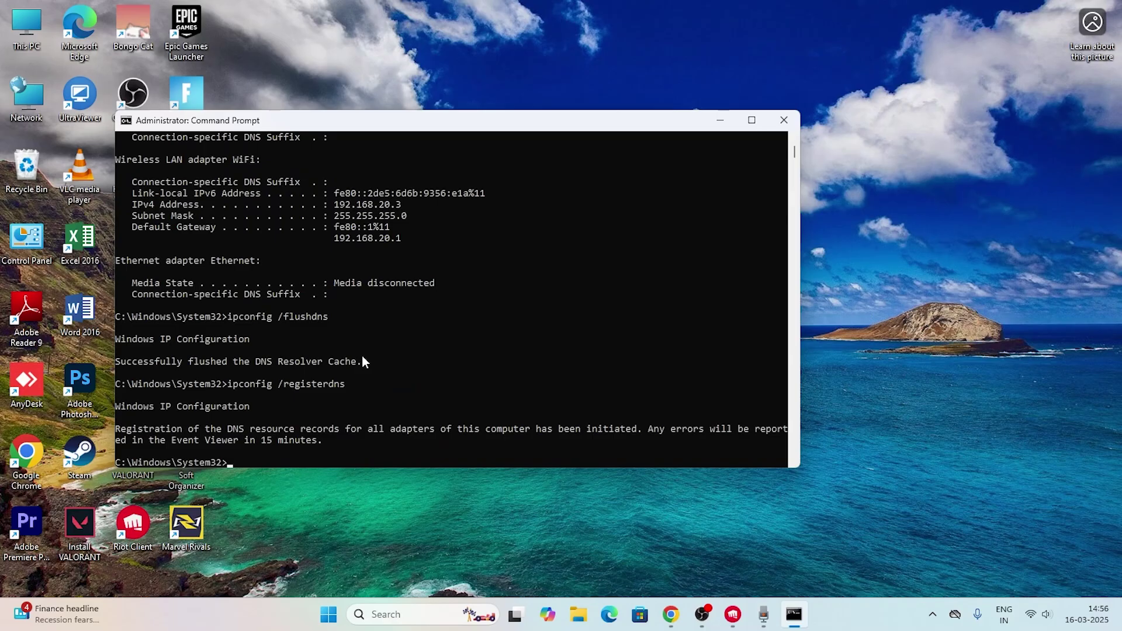
left_click(787, 119)
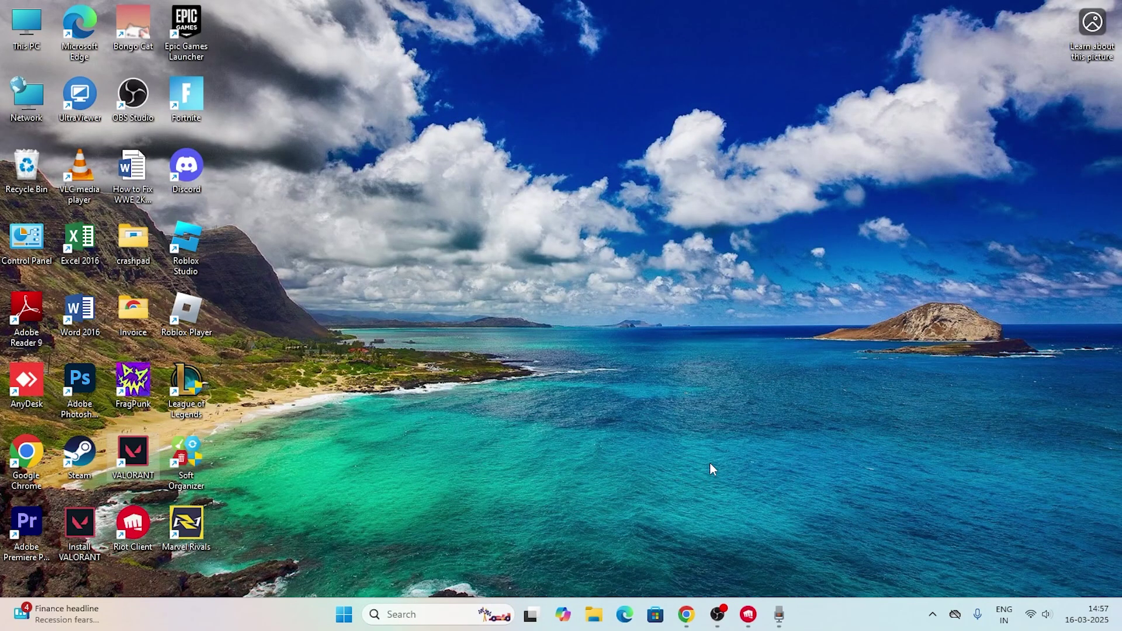
left_click(748, 614)
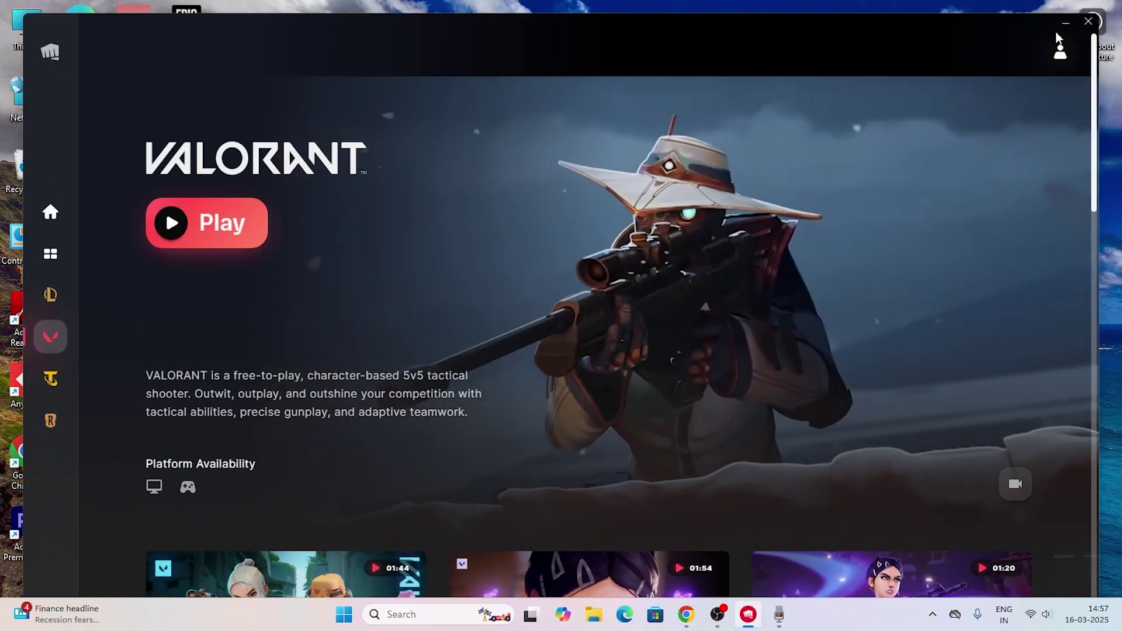
left_click(1066, 23)
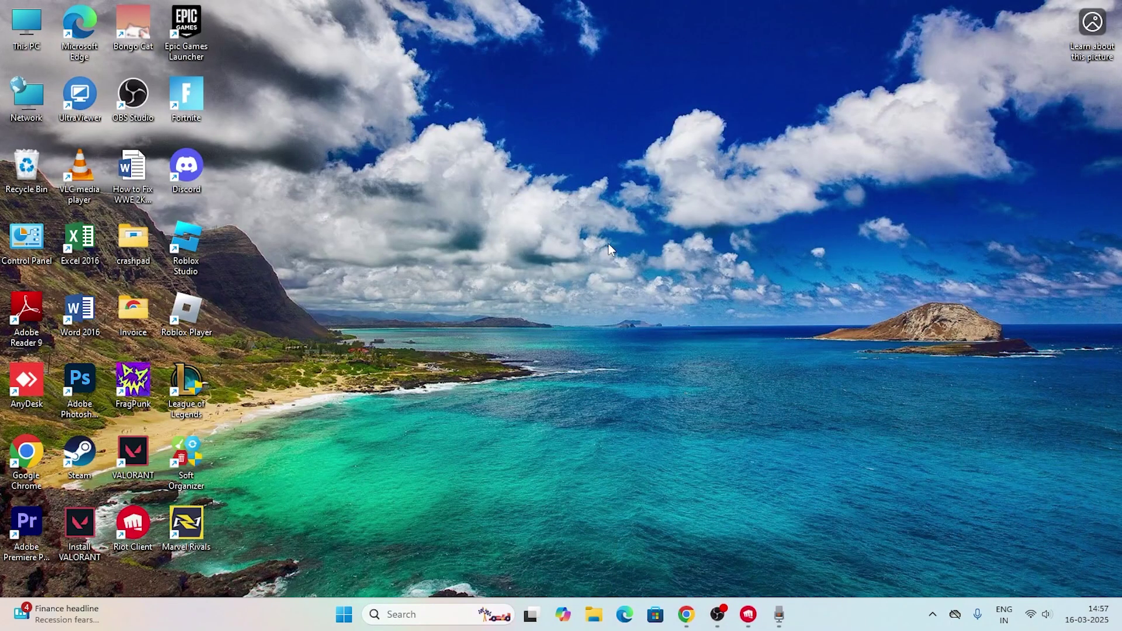